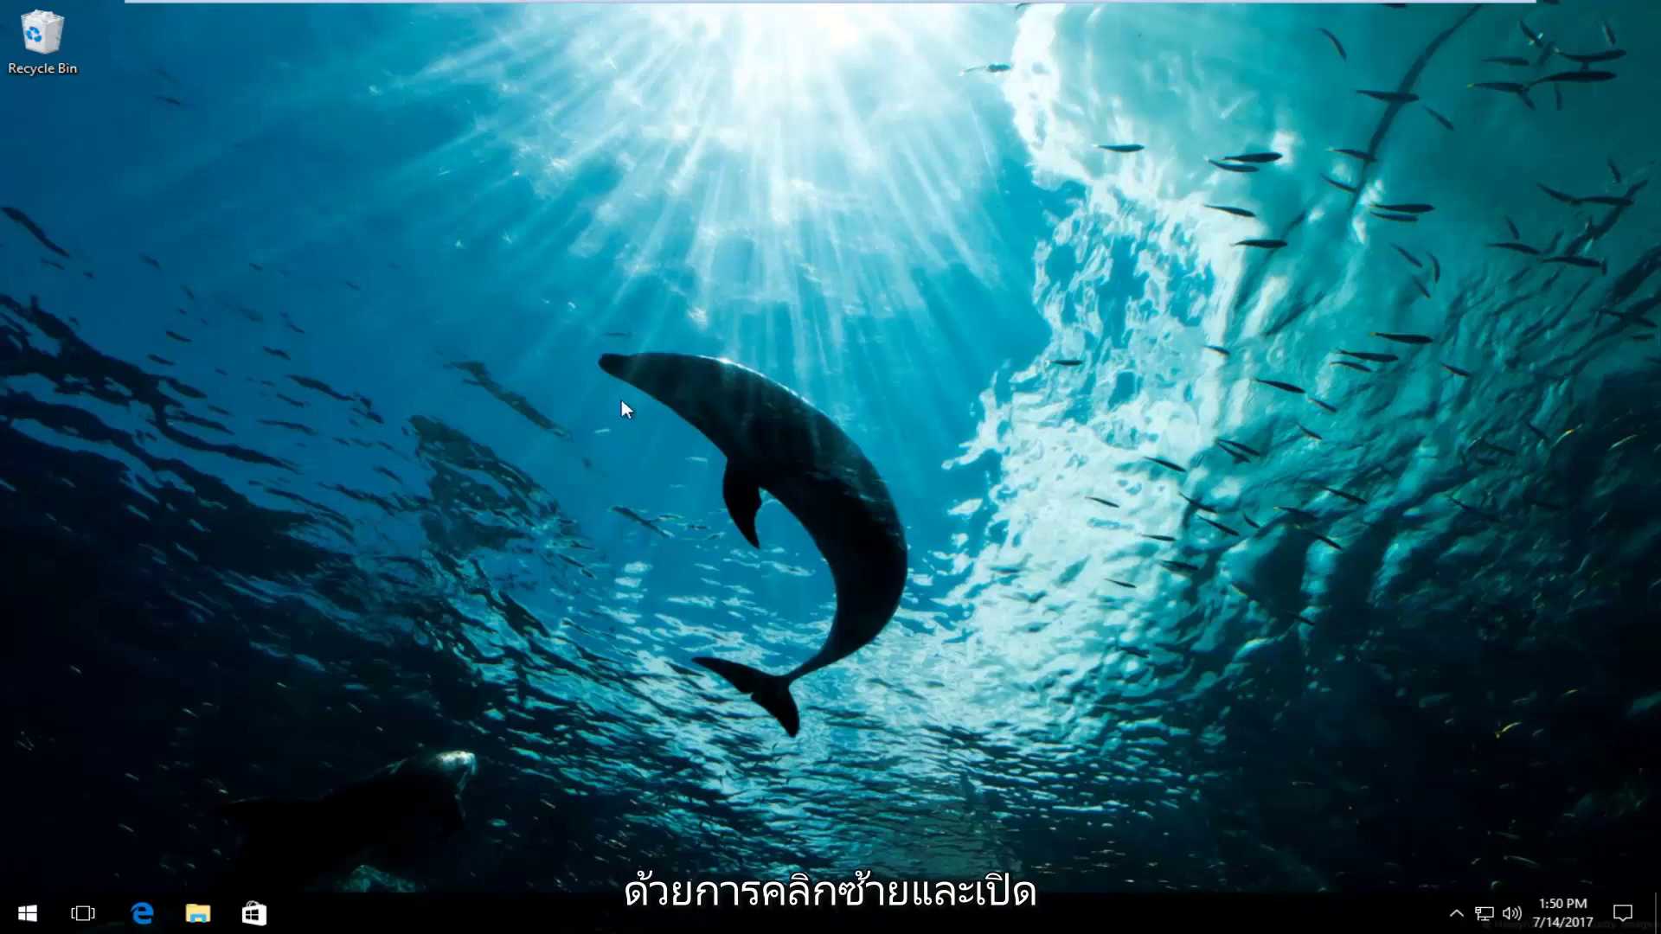
Search for regedit in Start, run it as administrator, and approve the UAC prompt.
{"action": "left_click", "coordinate": [3, 902]}
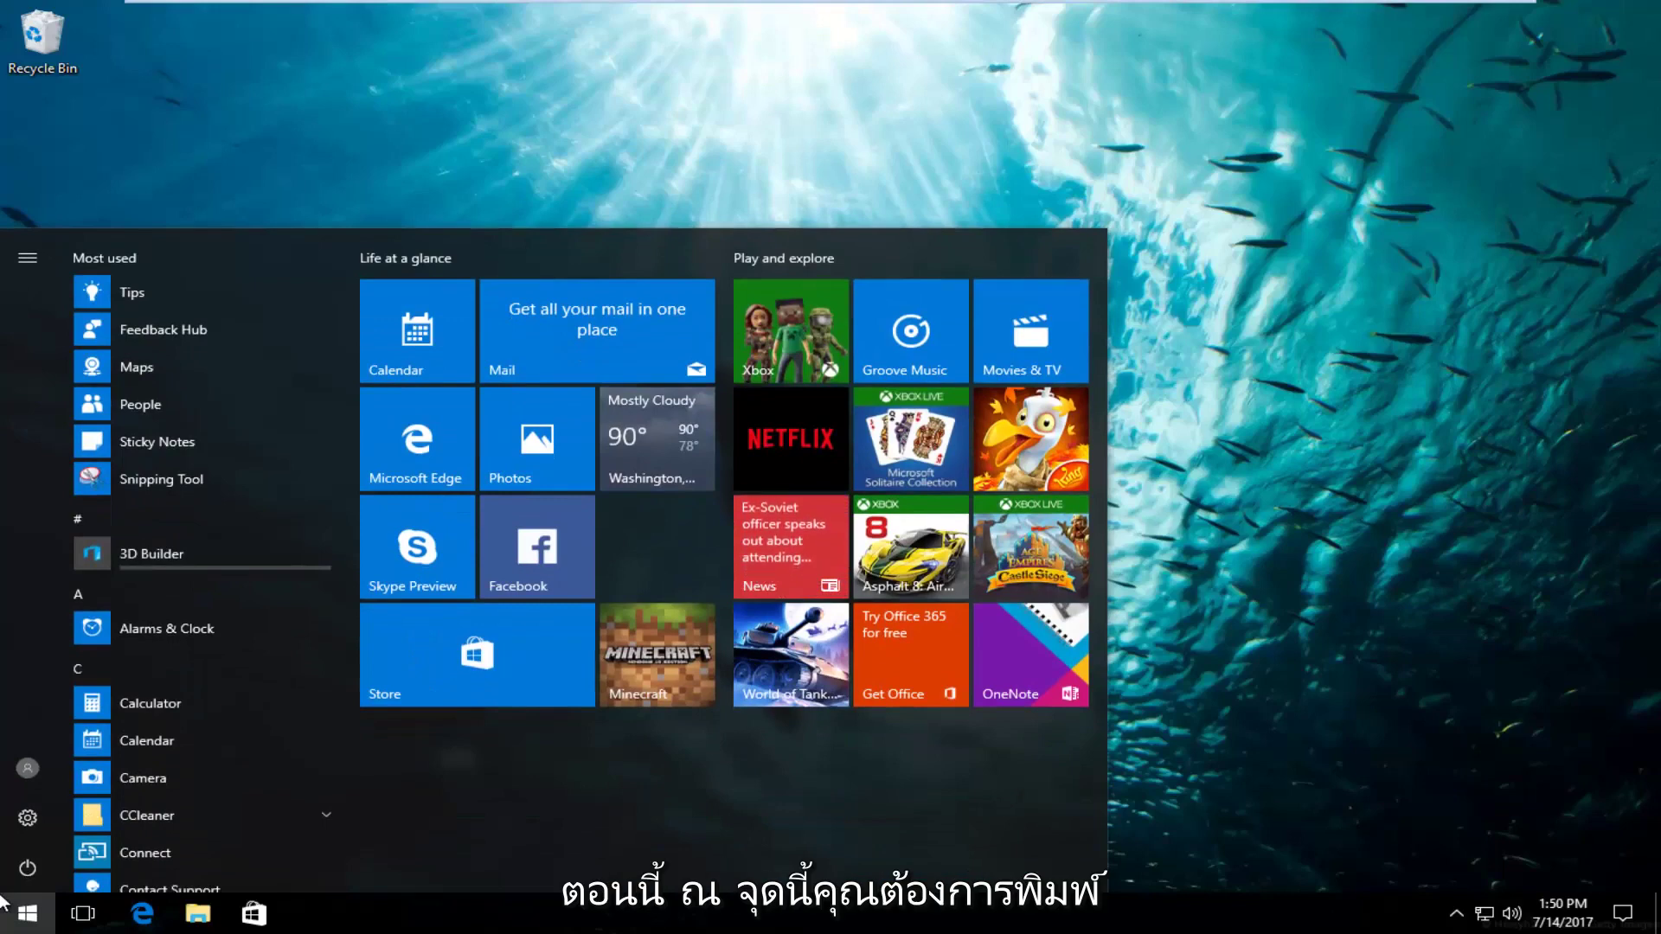
{"action": "type", "text": "regedit"}
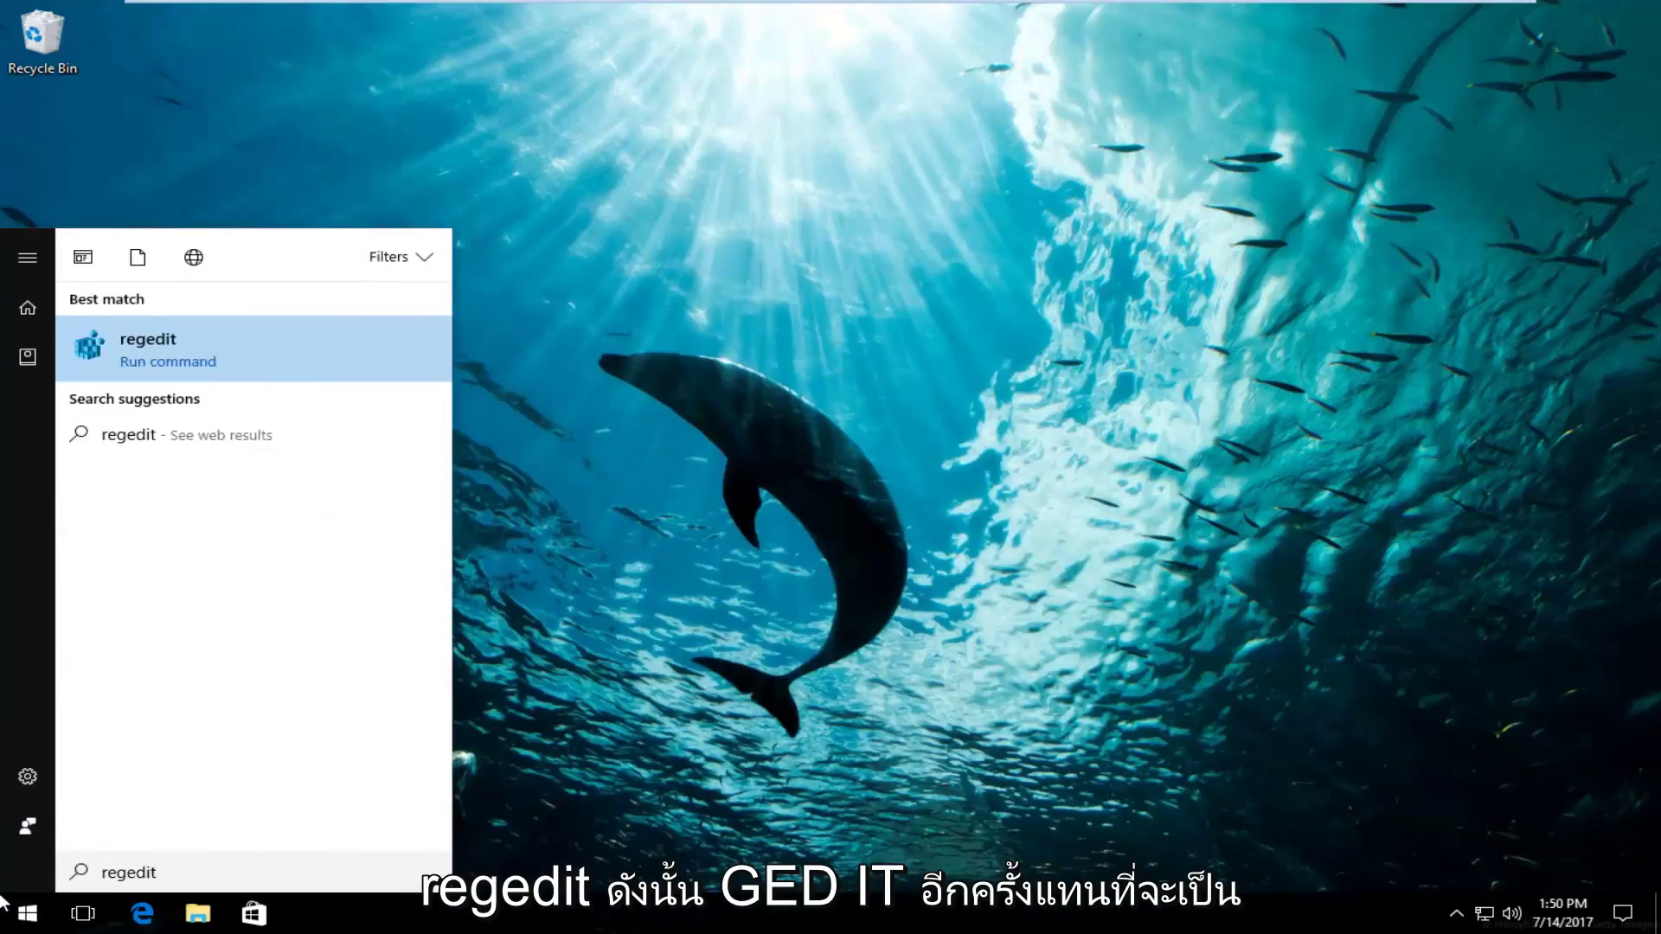
{"action": "right_click", "coordinate": [150, 353]}
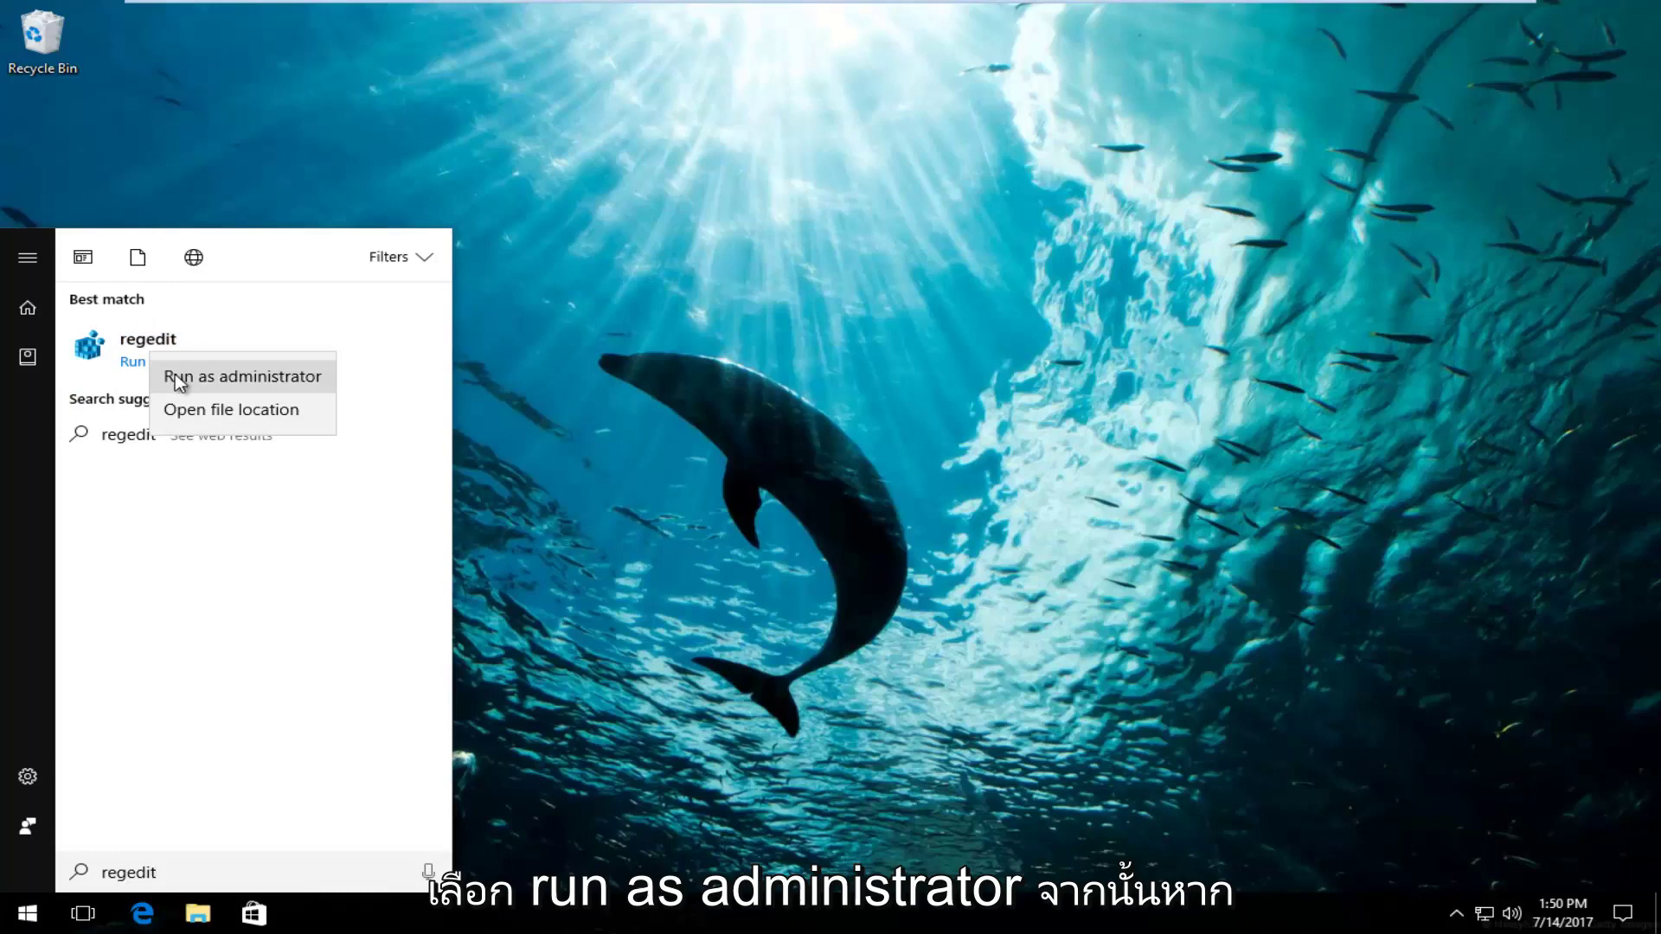
{"action": "left_click", "coordinate": [178, 378]}
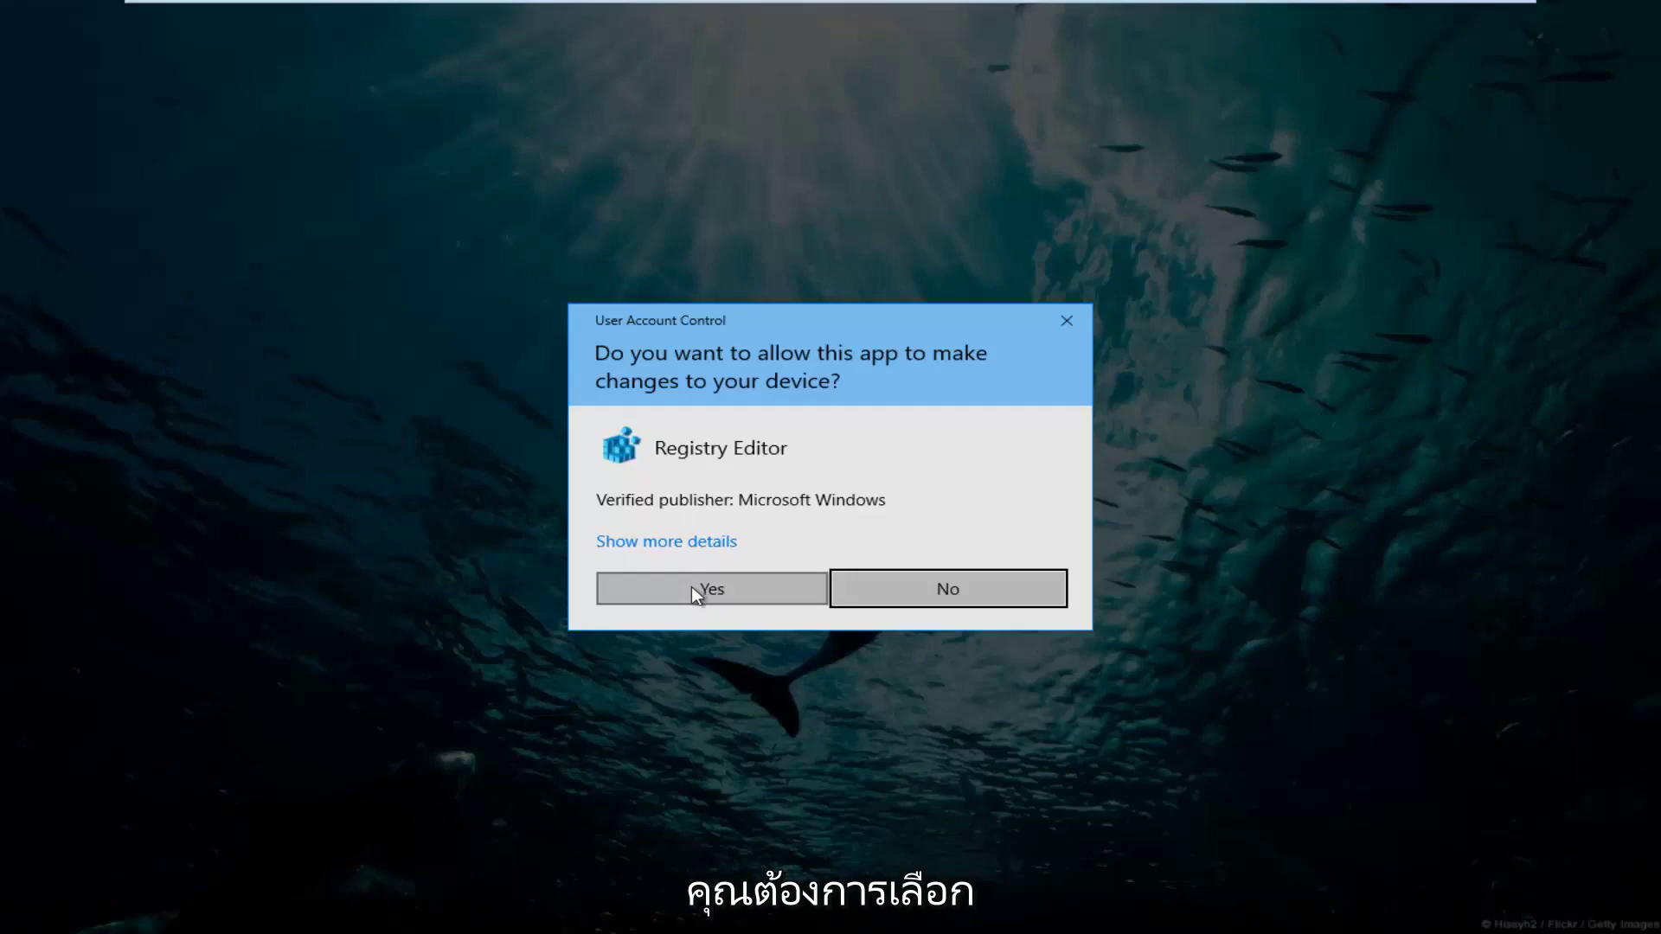
{"action": "left_click", "coordinate": [692, 592]}
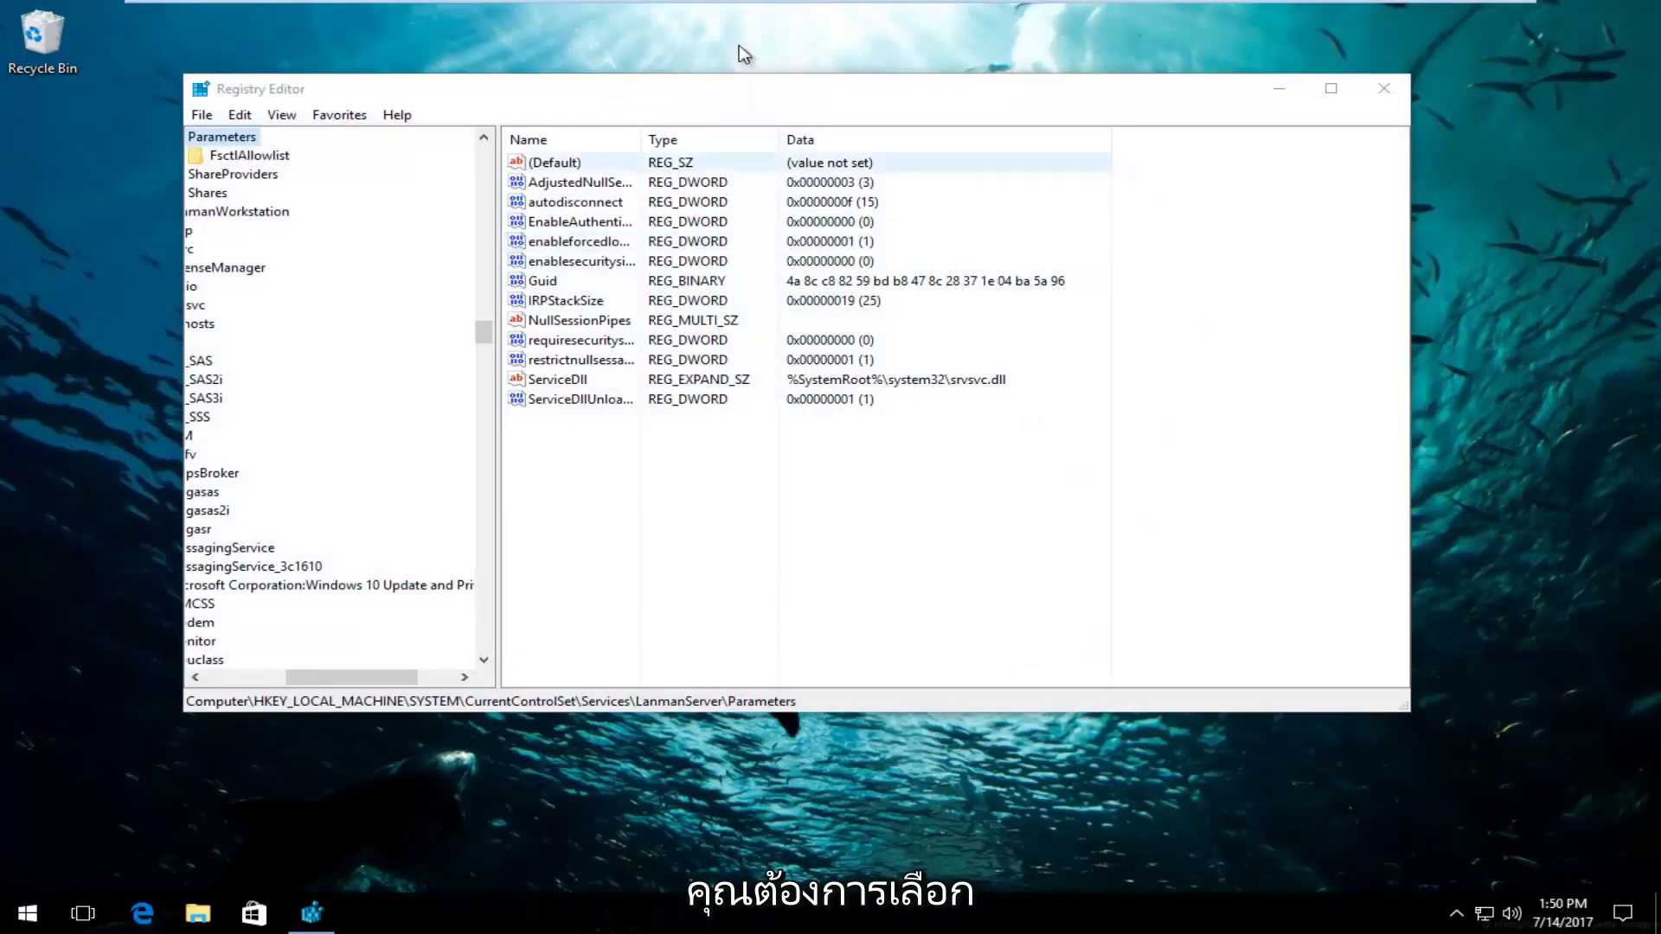
Move the Registry Editor window up and widen the key tree pane.
{"action": "left_click_drag", "start_coordinate": [741, 88], "coordinate": [751, 52]}
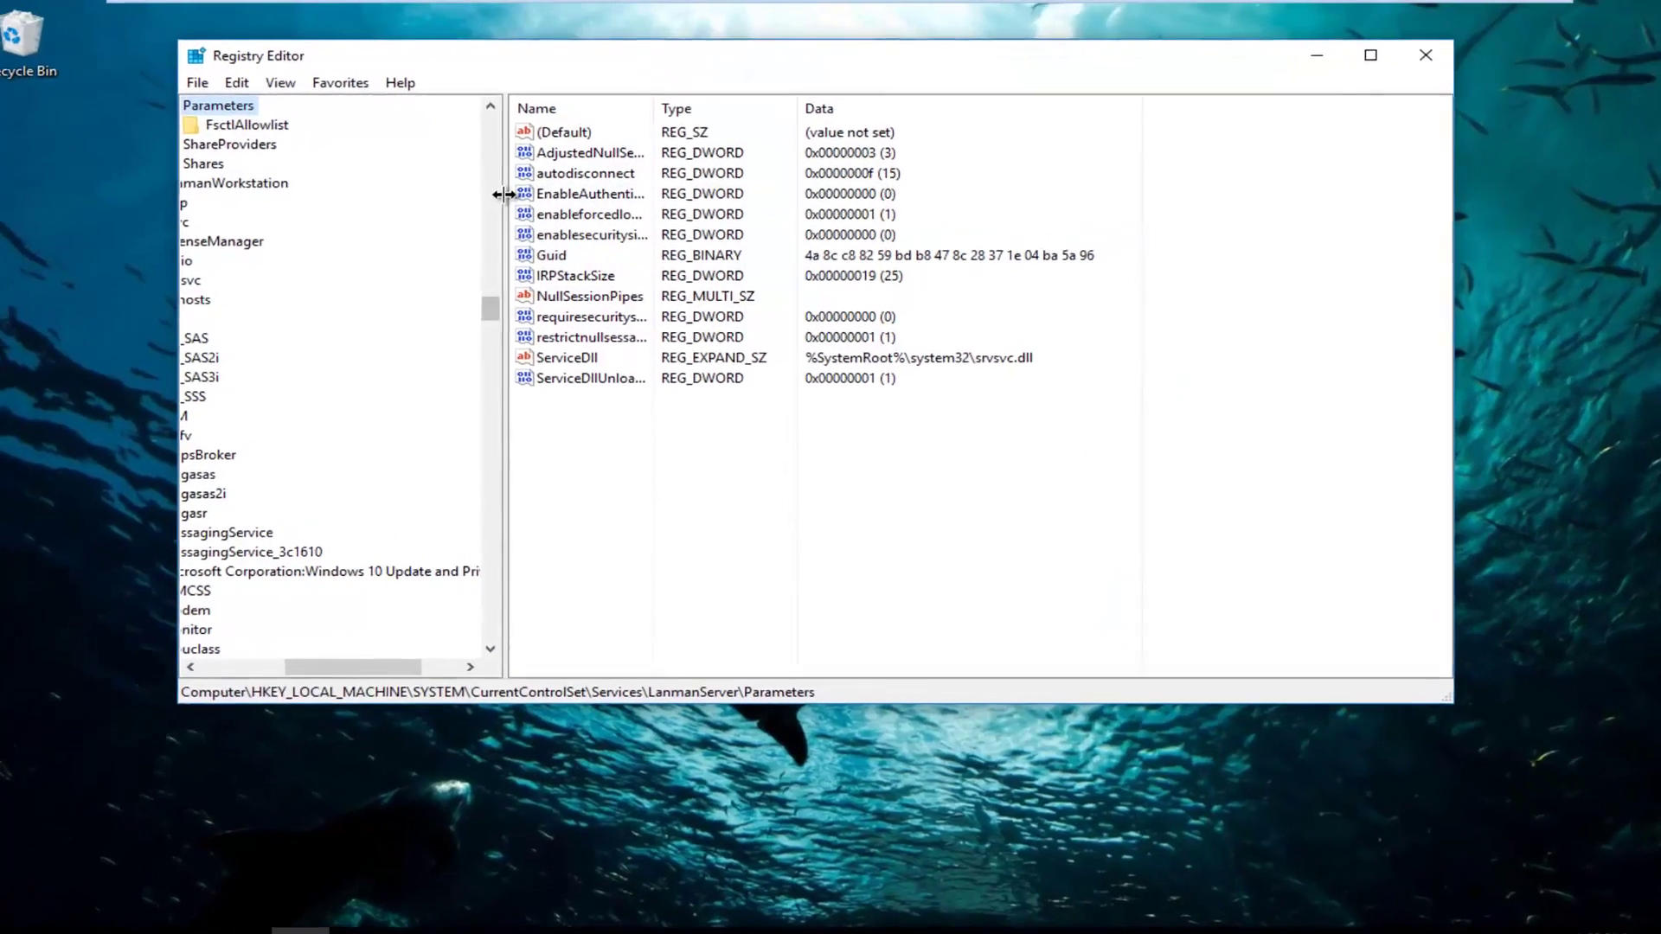
{"action": "left_click_drag", "start_coordinate": [504, 194], "coordinate": [857, 193]}
{"action": "scroll", "coordinate": [314, 301], "scroll_direction": "up", "scroll_amount": 5}
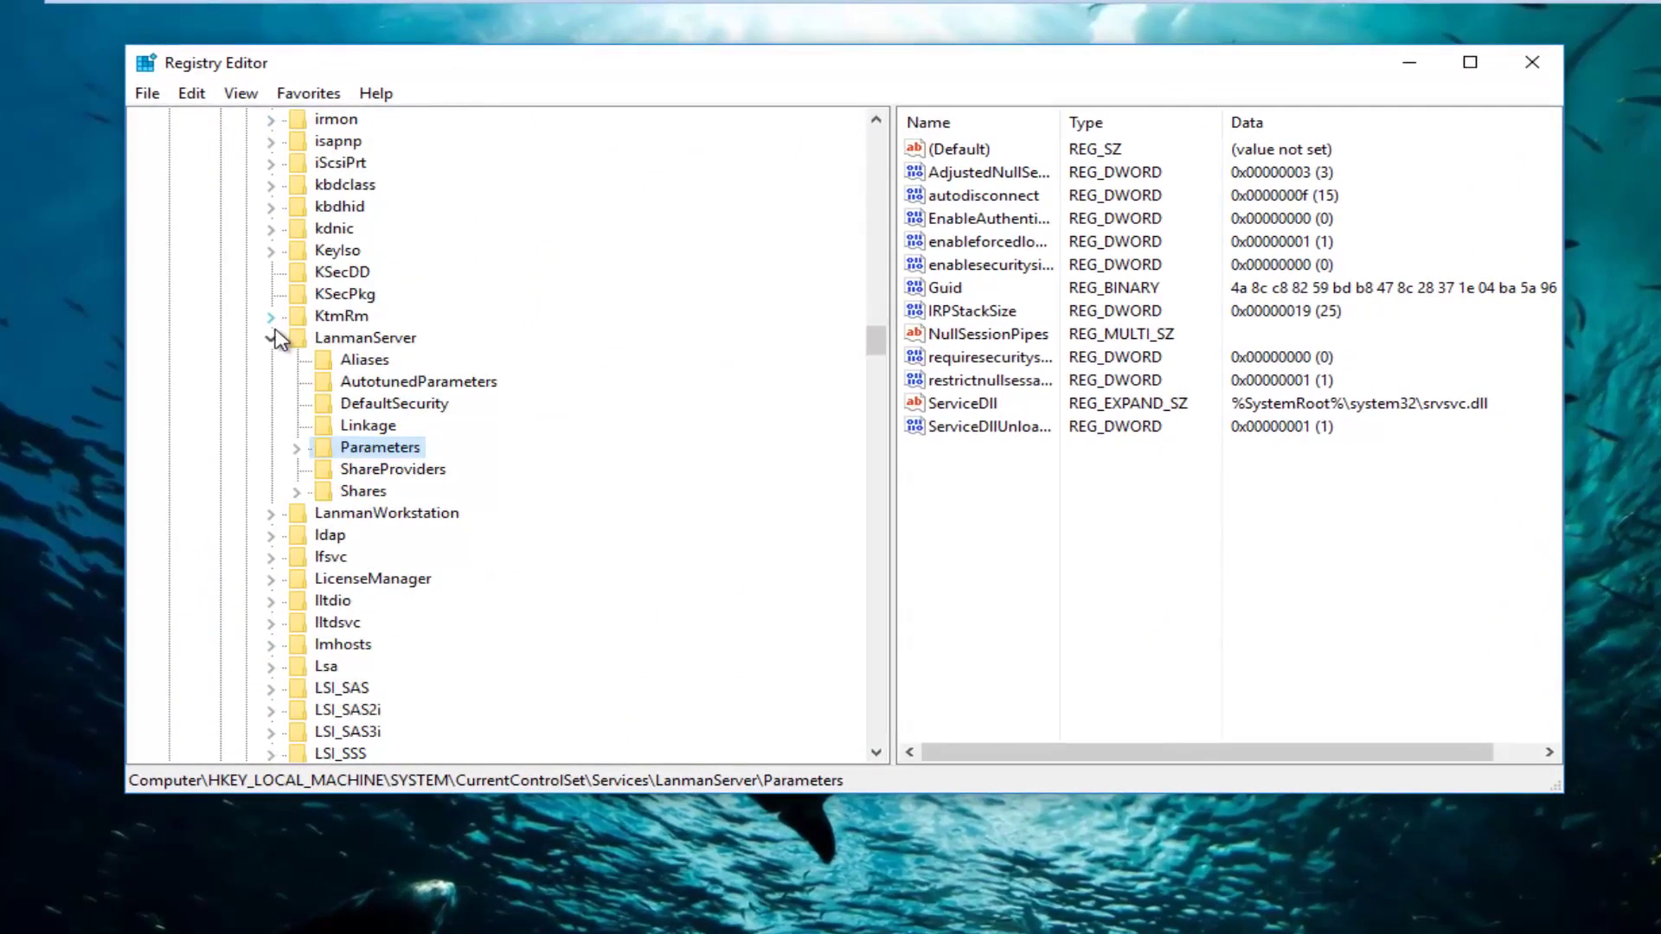
Collapse LanmanServer, Services, CurrentControlSet, SYSTEM and HKEY_LOCAL_MACHINE back to the root hives.
{"action": "left_click", "coordinate": [271, 338]}
{"action": "scroll", "coordinate": [275, 340], "scroll_direction": "up", "scroll_amount": 20}
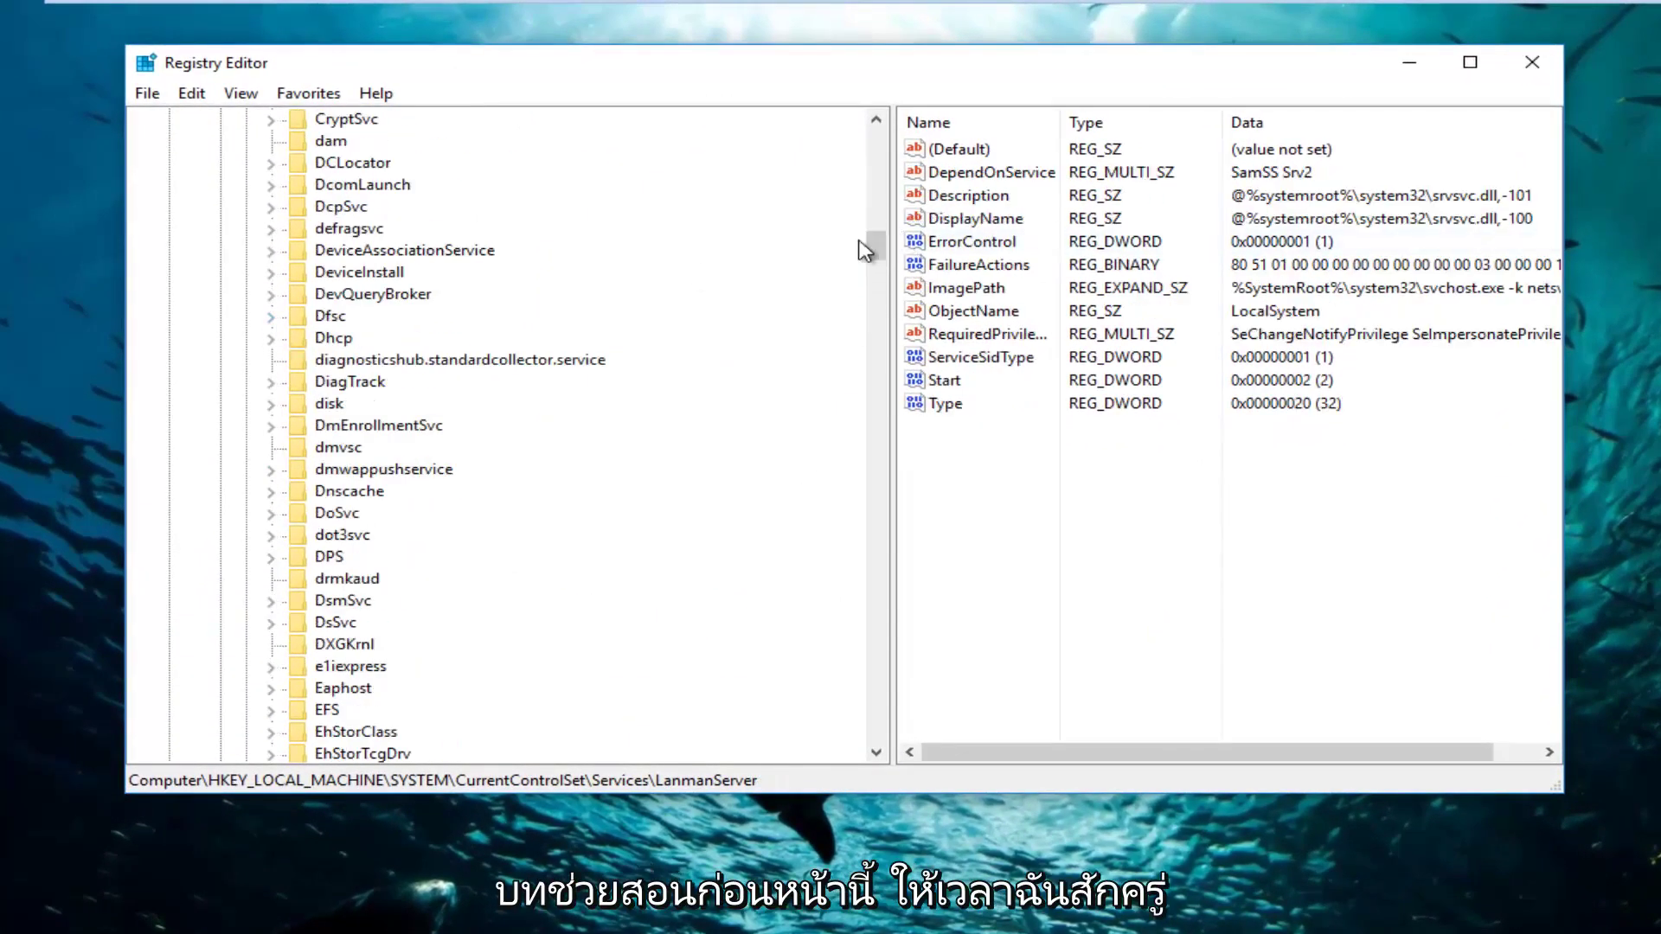
{"action": "left_click_drag", "start_coordinate": [876, 241], "coordinate": [877, 139]}
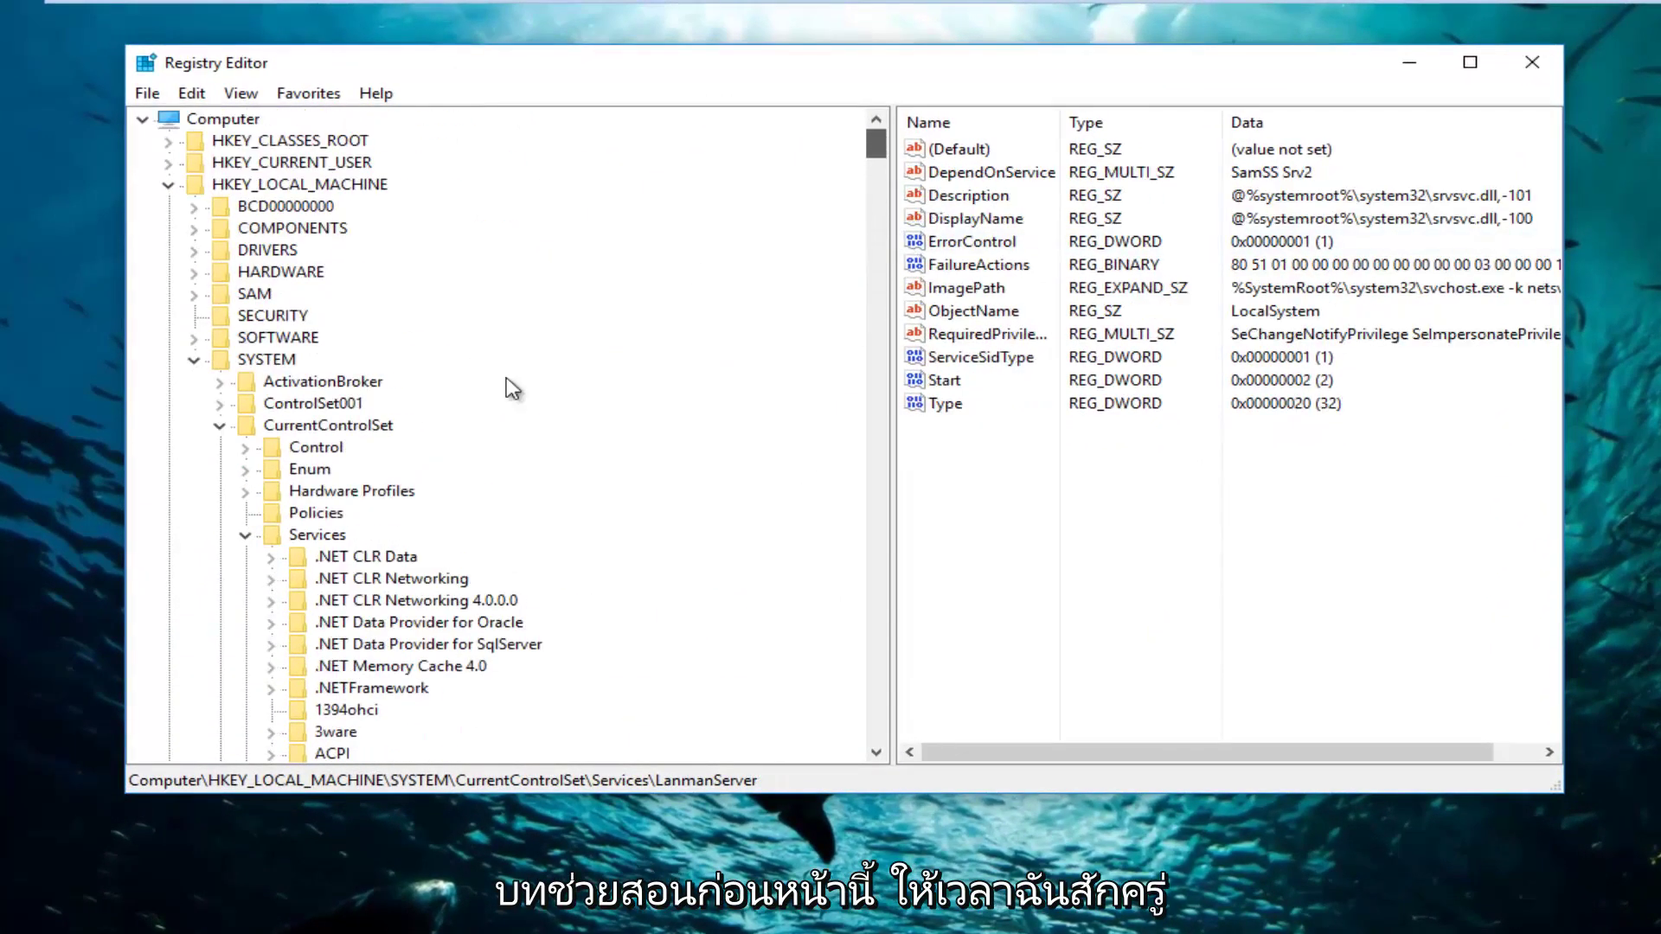
{"action": "left_click", "coordinate": [246, 539]}
{"action": "left_click", "coordinate": [220, 426]}
{"action": "left_click", "coordinate": [194, 360]}
{"action": "left_click", "coordinate": [169, 185]}
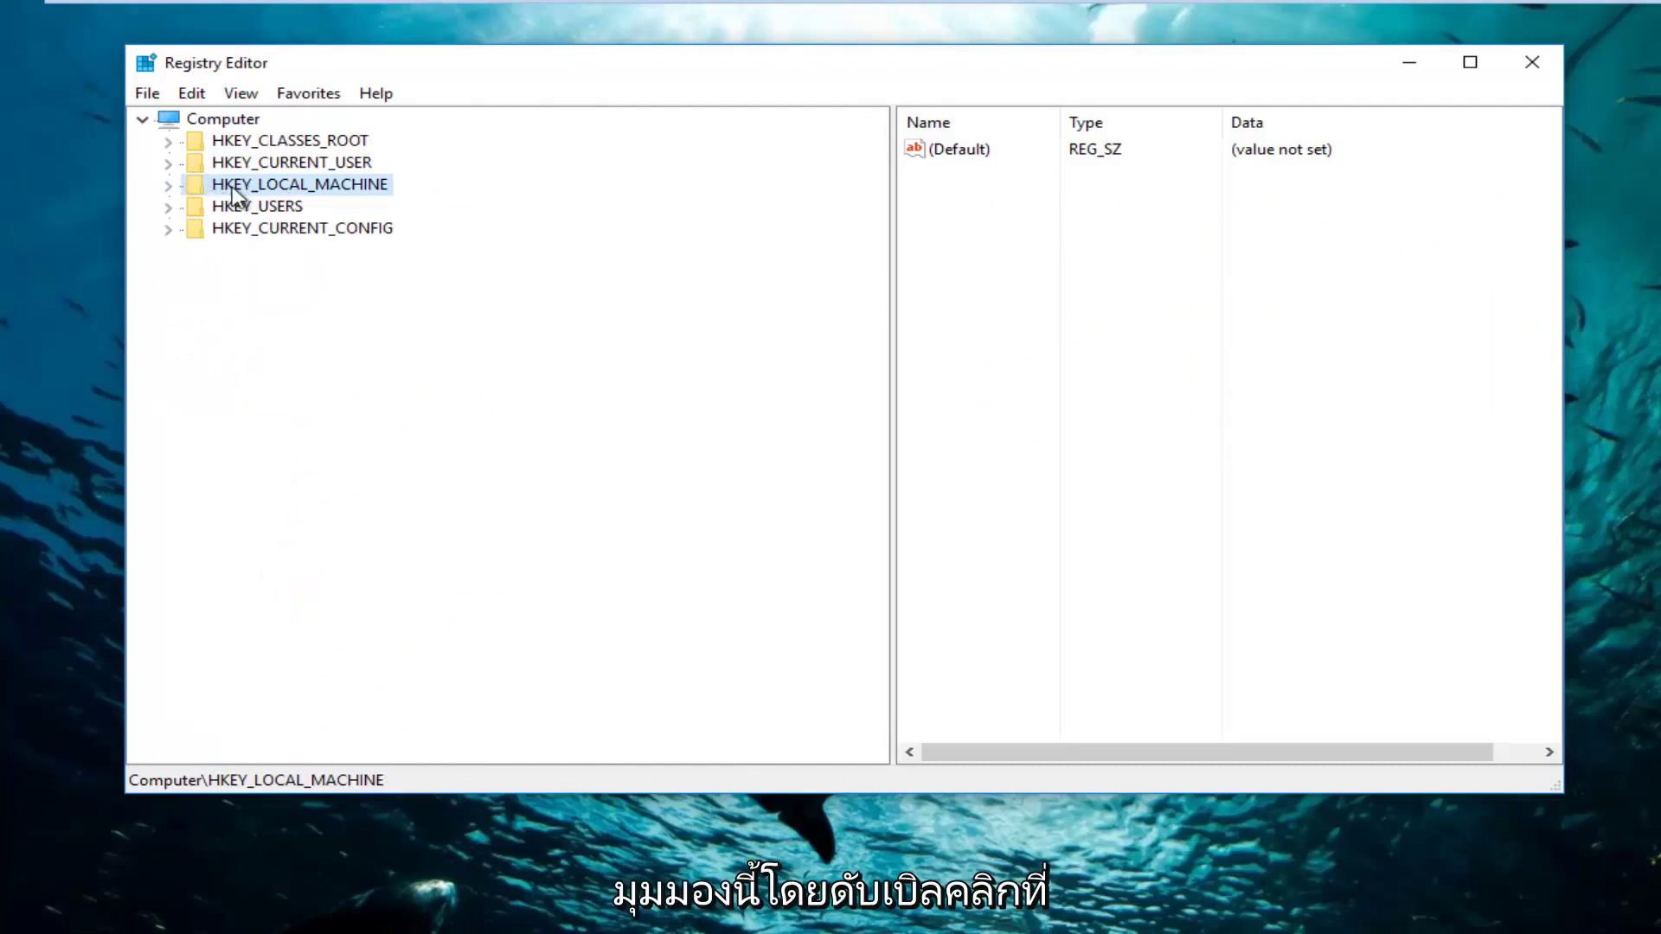
Expand HKEY_LOCAL_MACHINE > SOFTWARE > Microsoft > Windows in the key tree.
{"action": "left_click", "coordinate": [169, 187]}
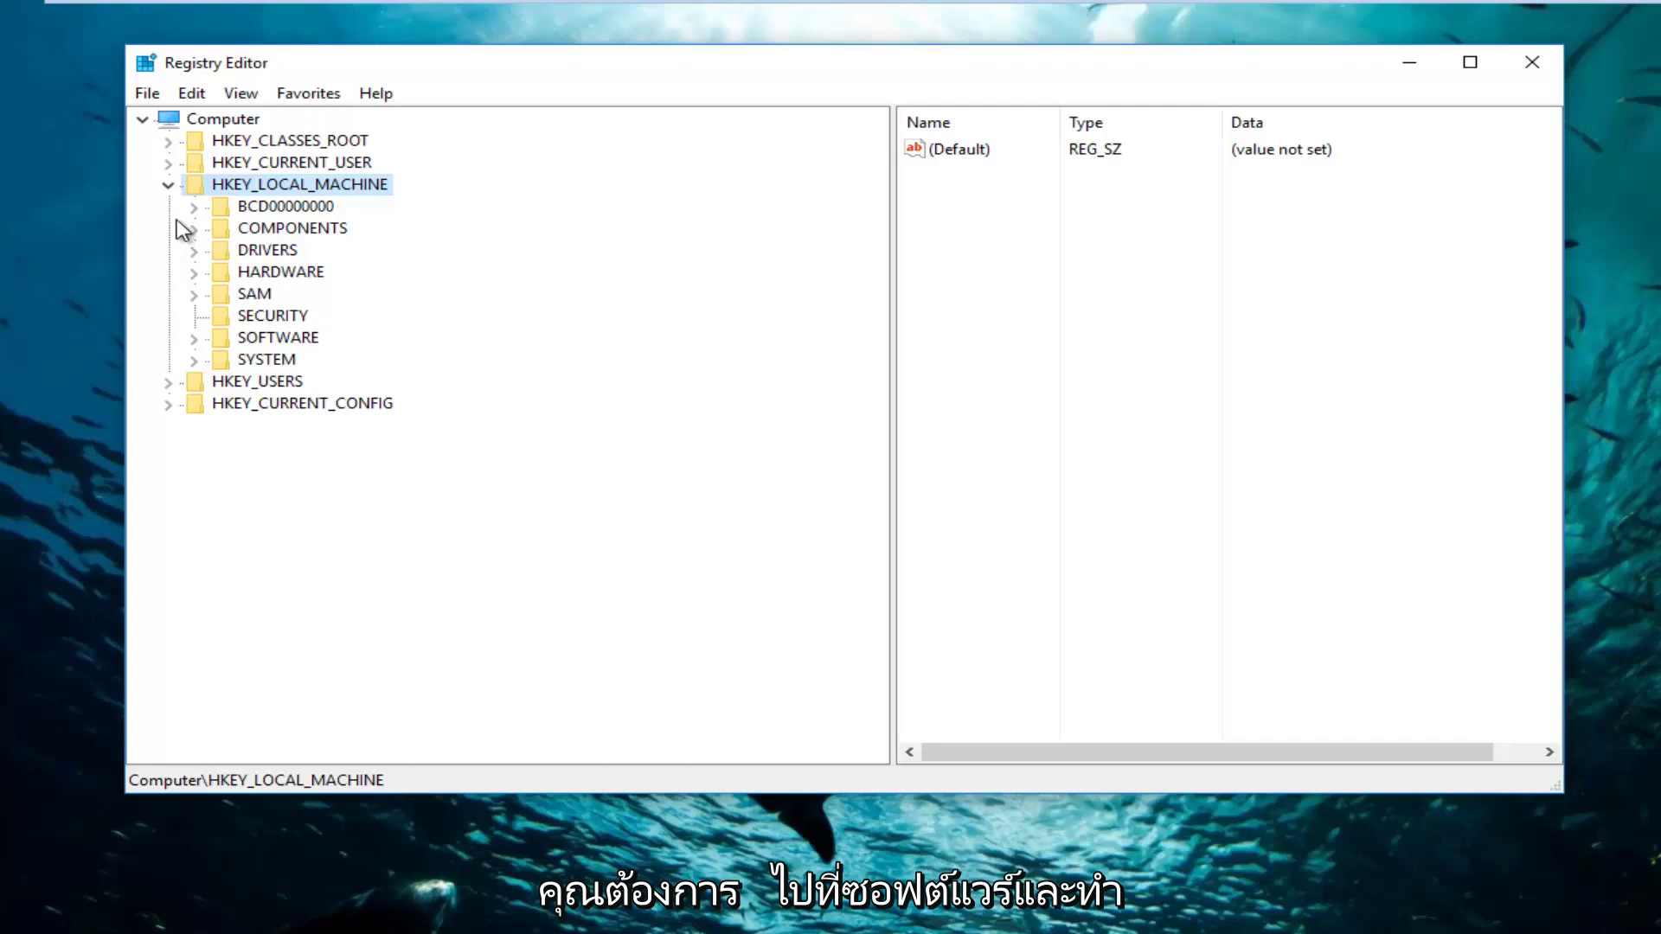
{"action": "left_click", "coordinate": [192, 339]}
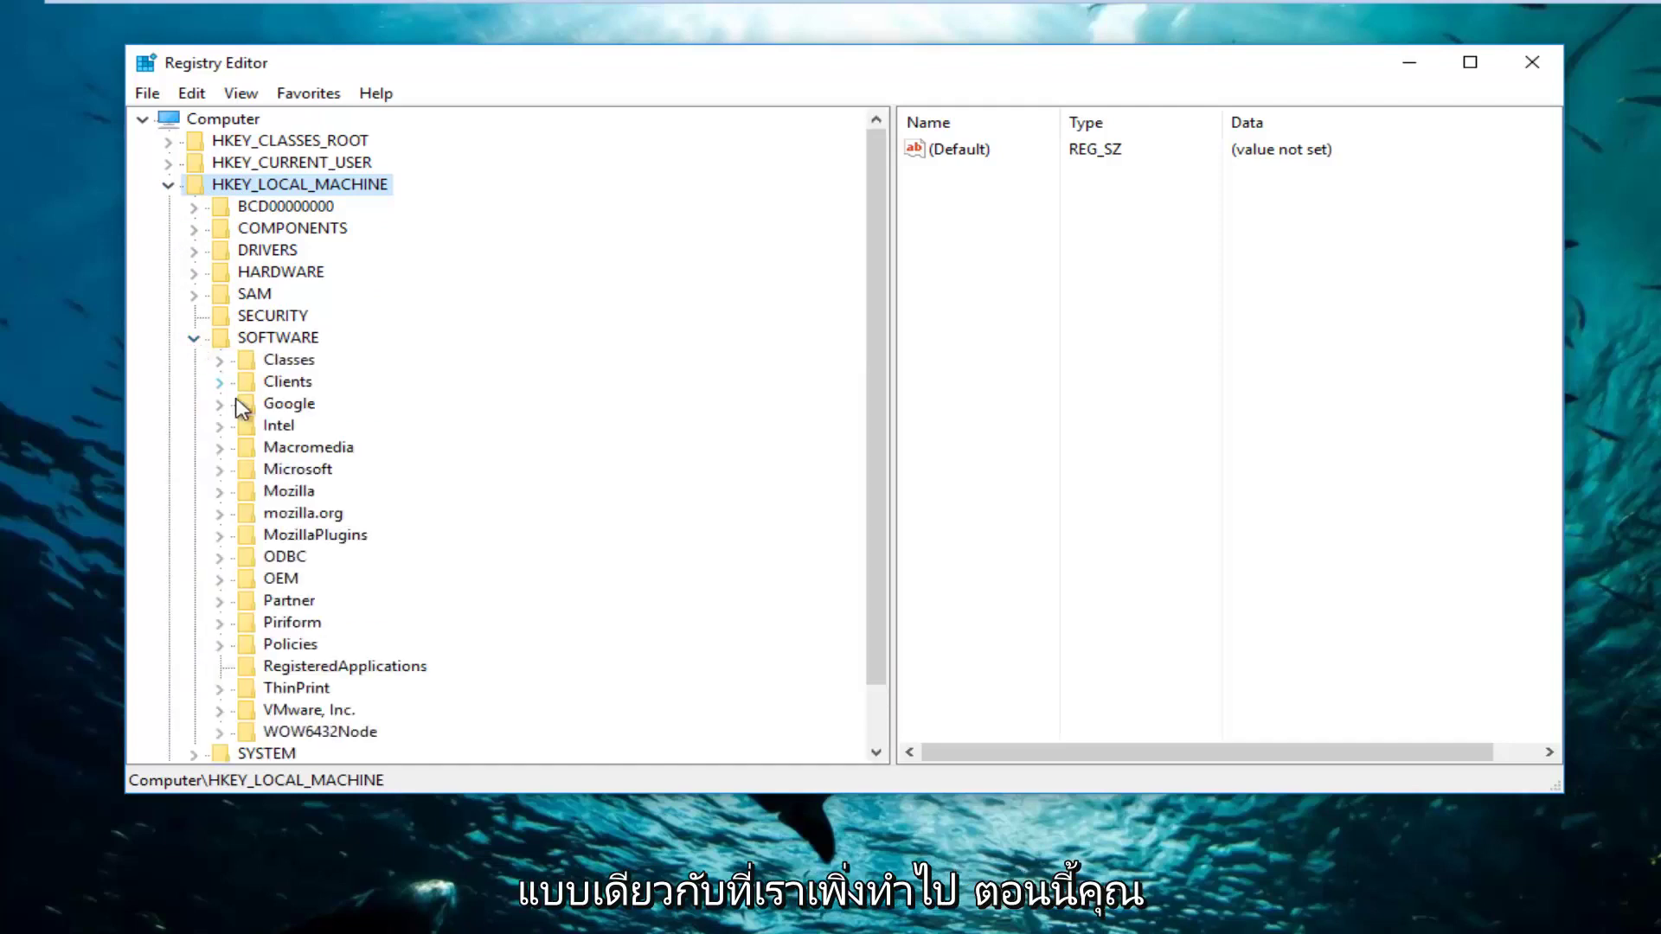
{"action": "left_click", "coordinate": [221, 471]}
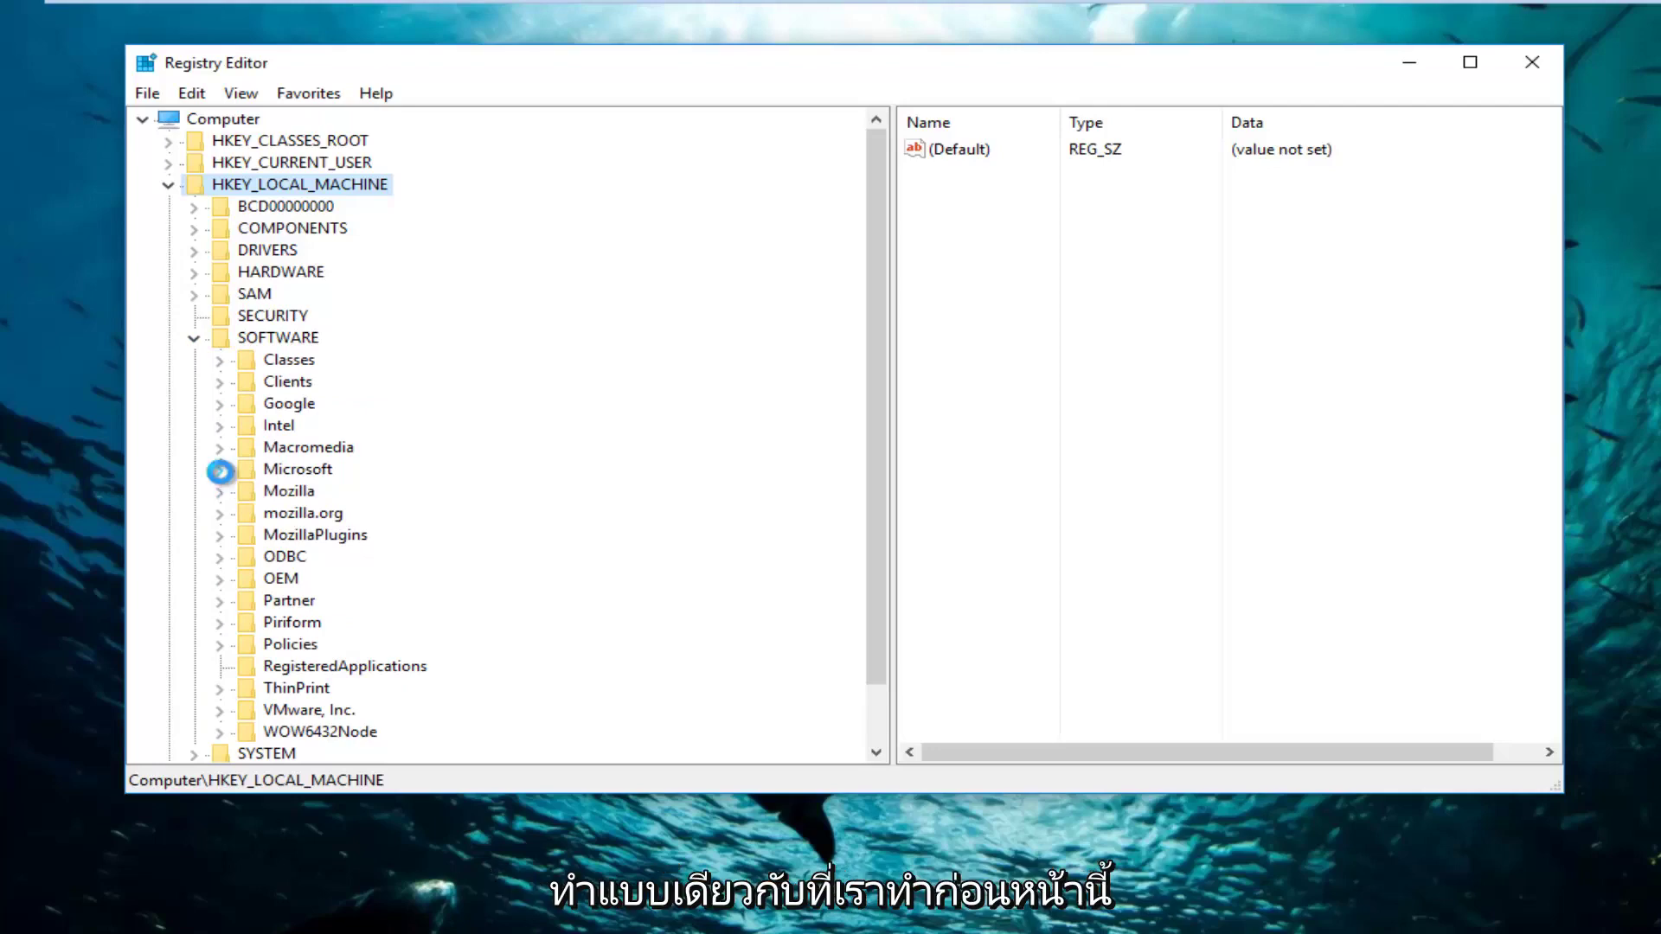
{"action": "scroll", "coordinate": [220, 482], "scroll_direction": "down", "scroll_amount": 17}
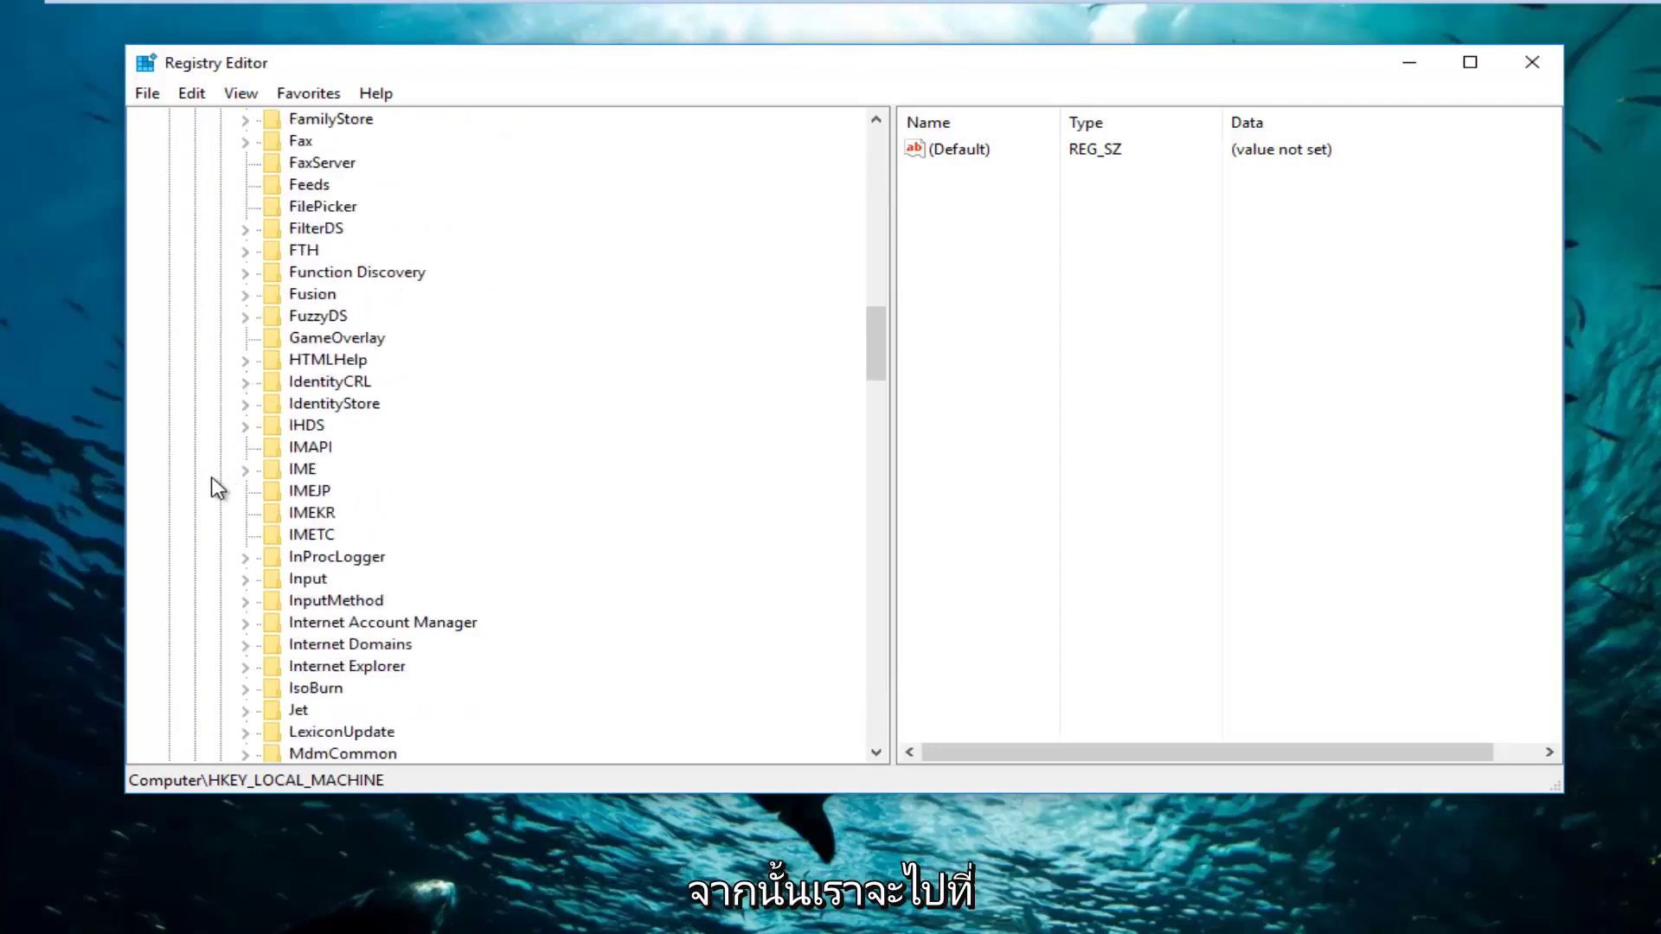
{"action": "scroll", "coordinate": [216, 489], "scroll_direction": "down", "scroll_amount": 20}
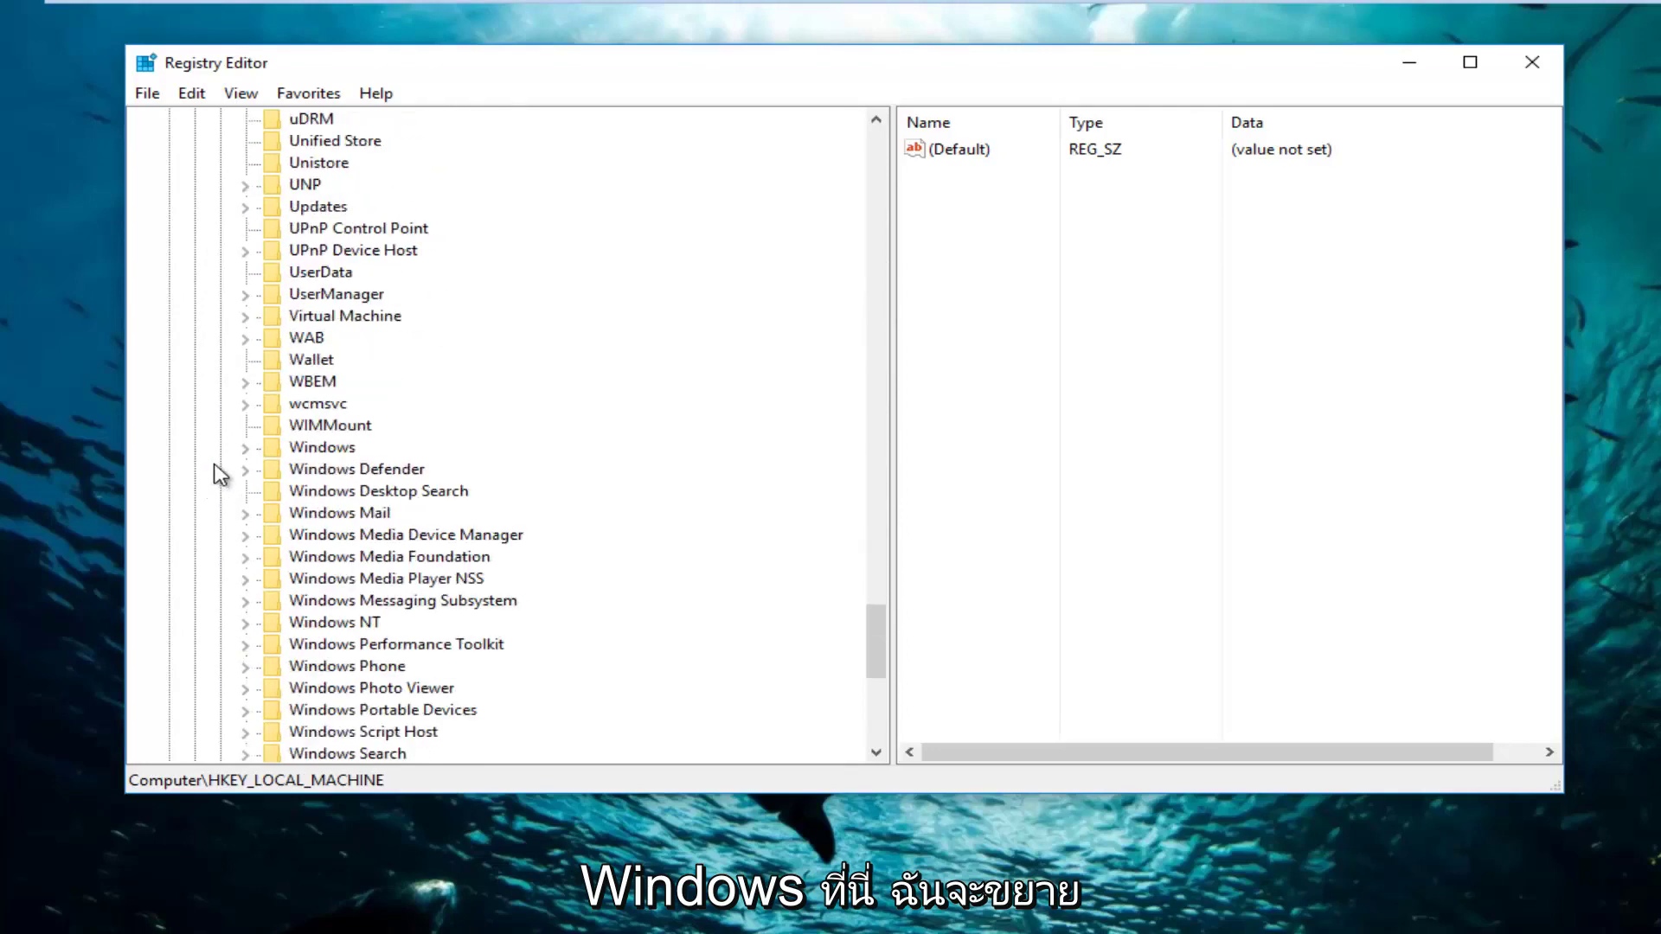
{"action": "left_click", "coordinate": [303, 448]}
{"action": "left_click", "coordinate": [244, 450]}
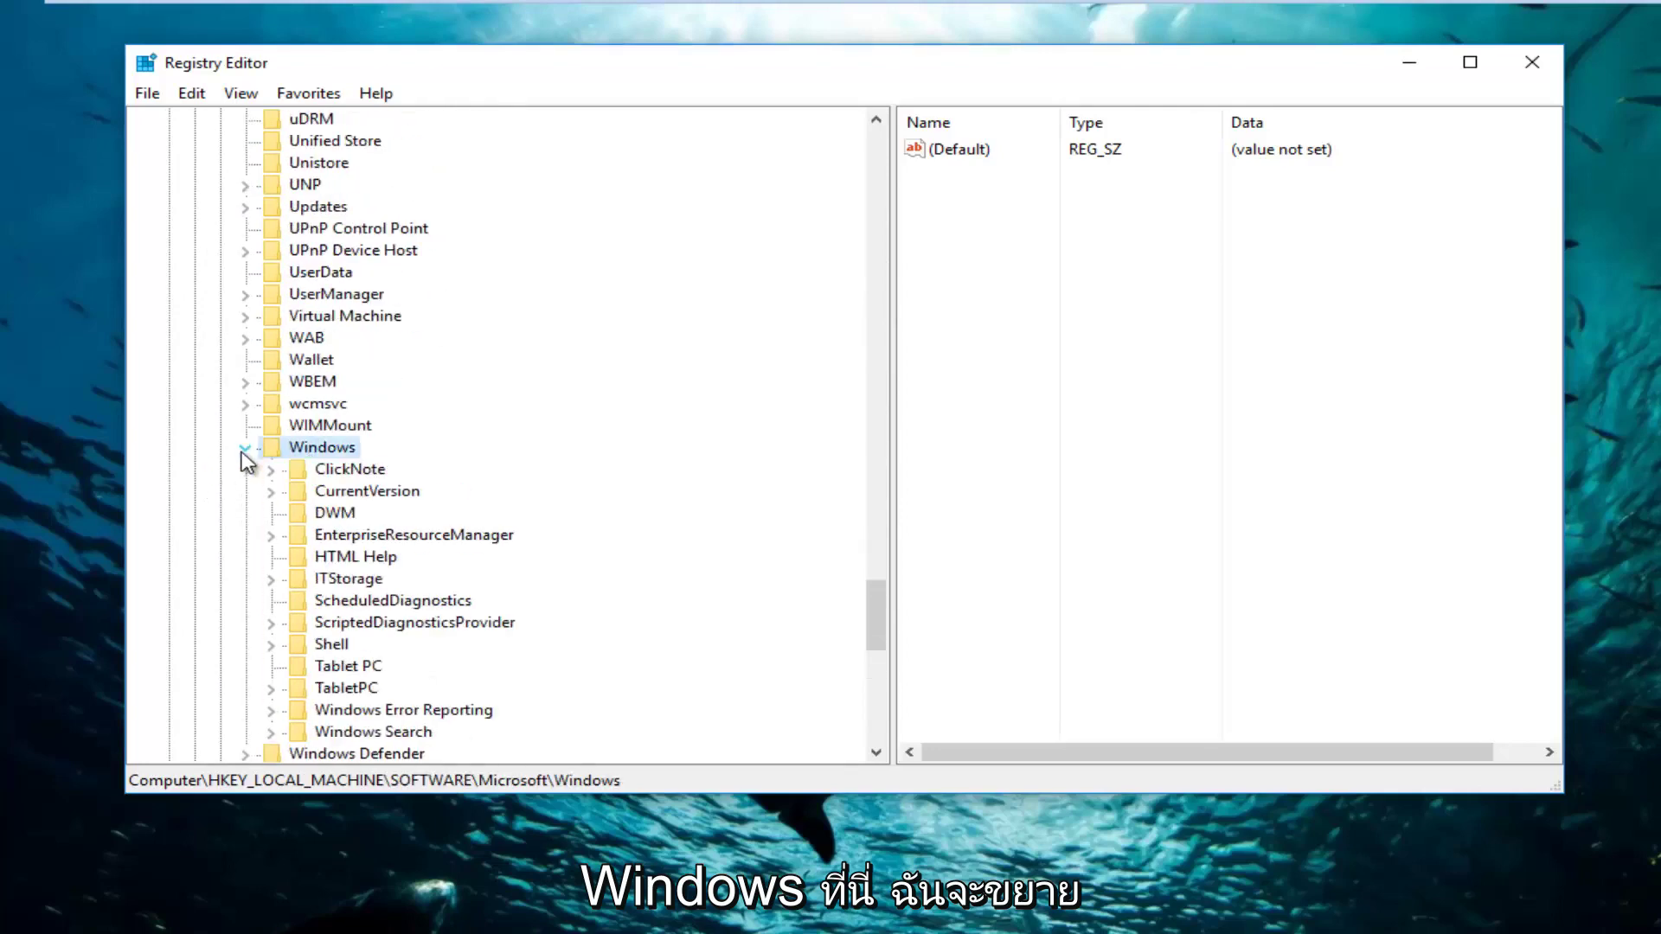
Expand CurrentVersion > Explorer and select the Advanced key to show its values.
{"action": "scroll", "coordinate": [351, 502], "scroll_direction": "down", "scroll_amount": 1}
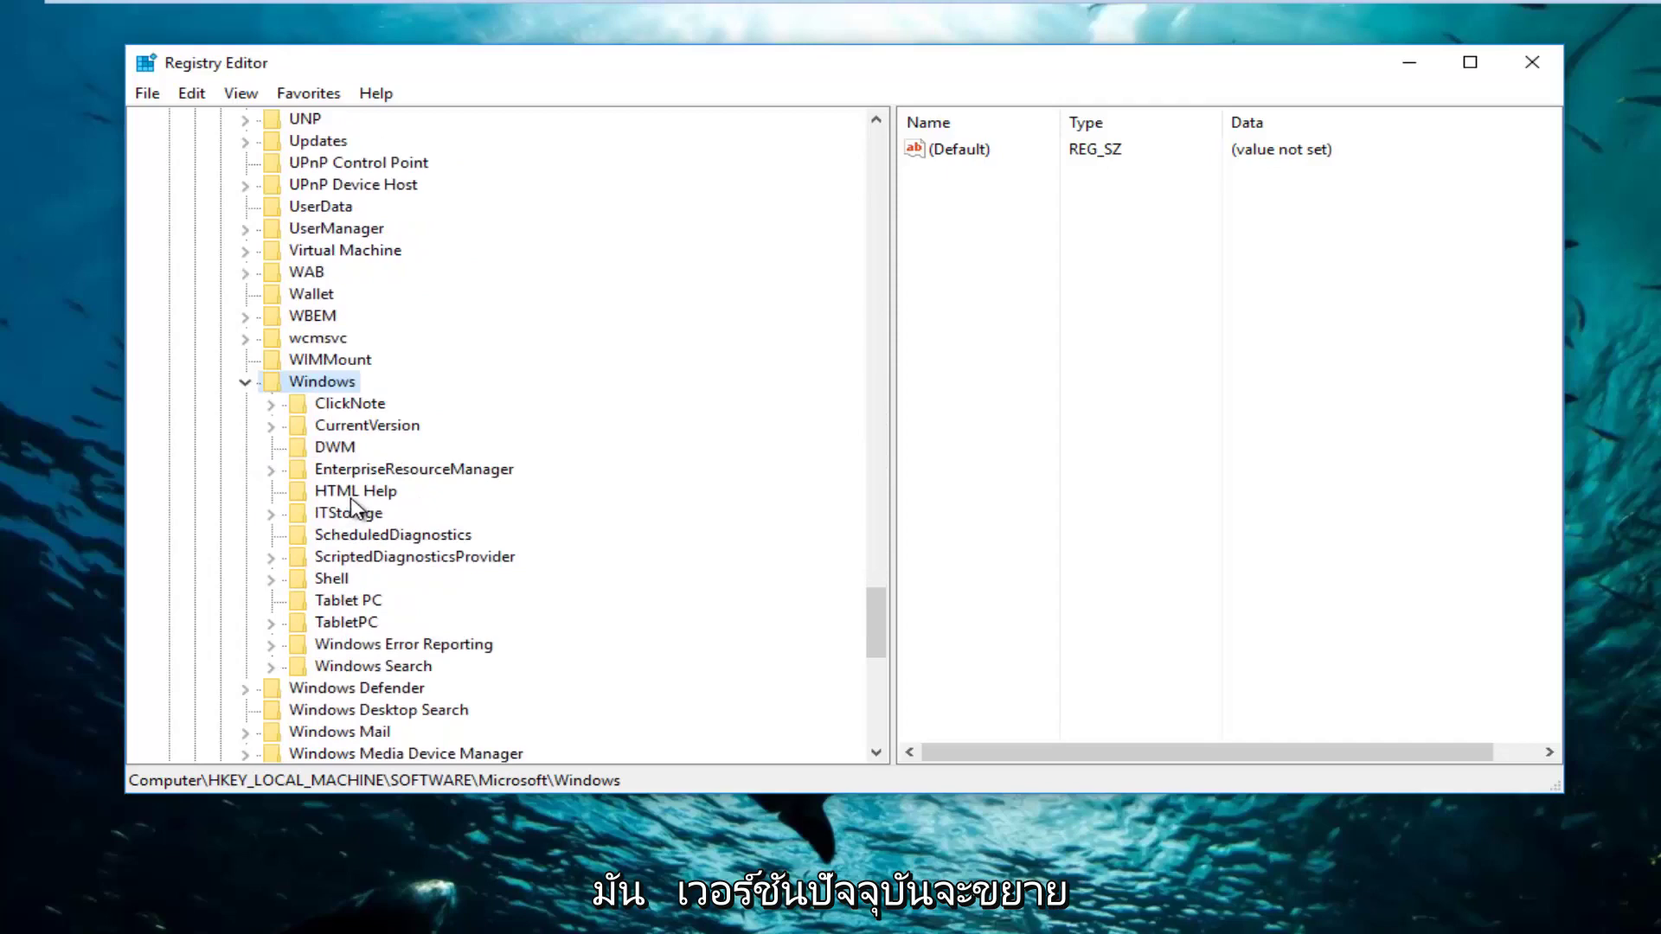
{"action": "left_click", "coordinate": [355, 427]}
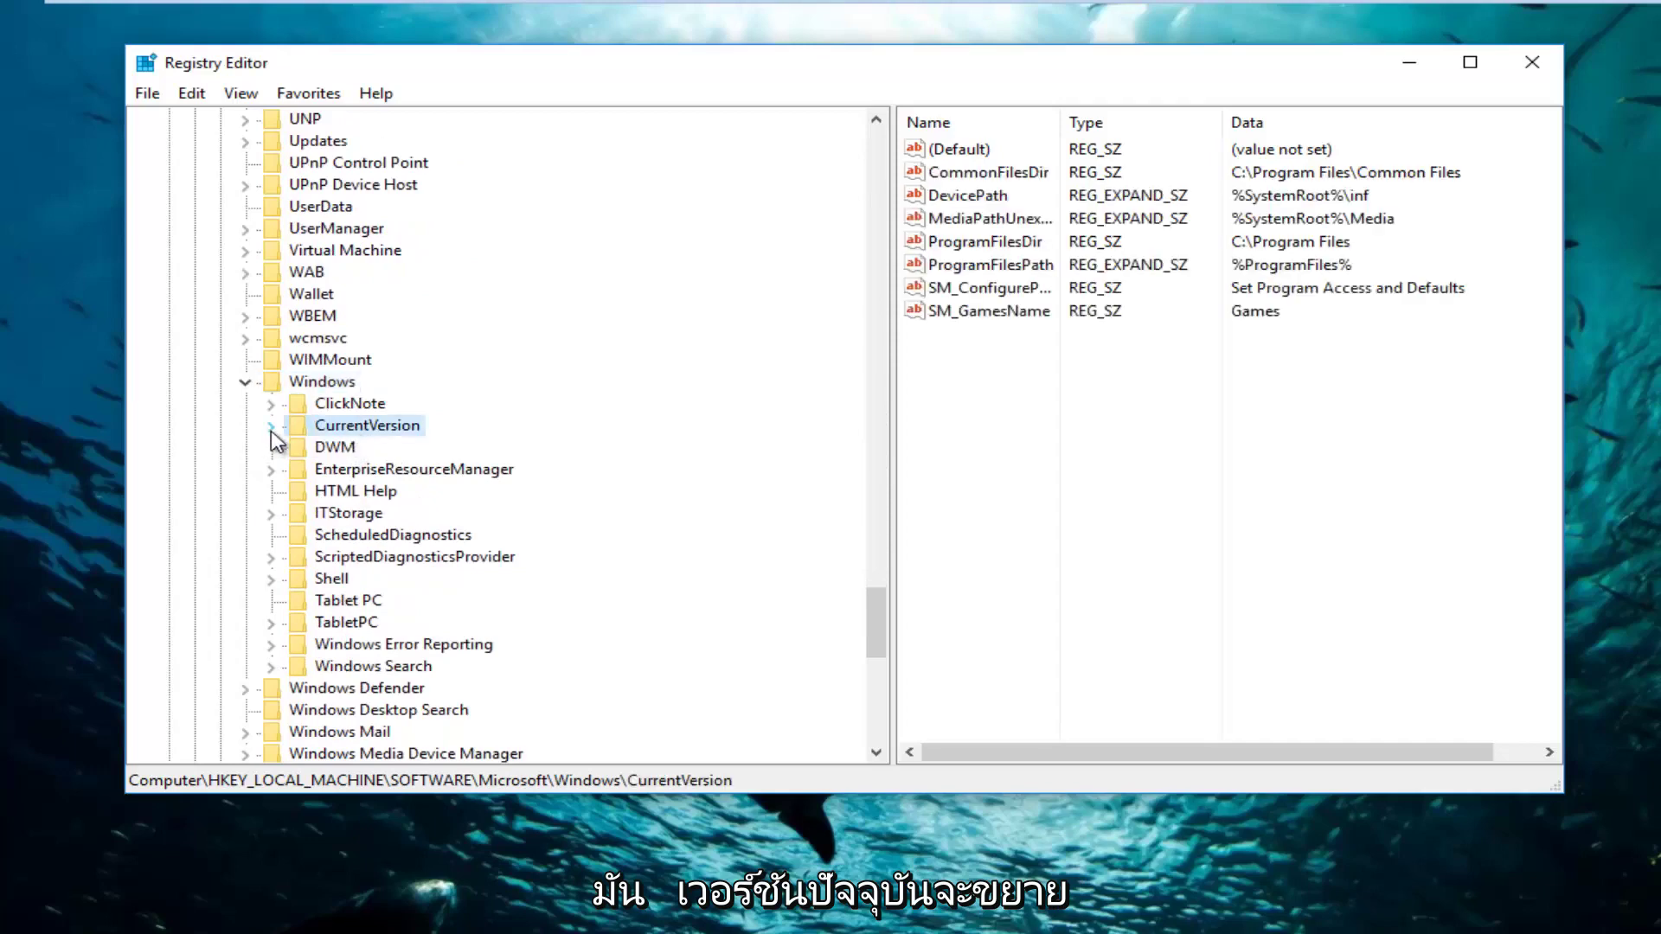
{"action": "left_click", "coordinate": [271, 428]}
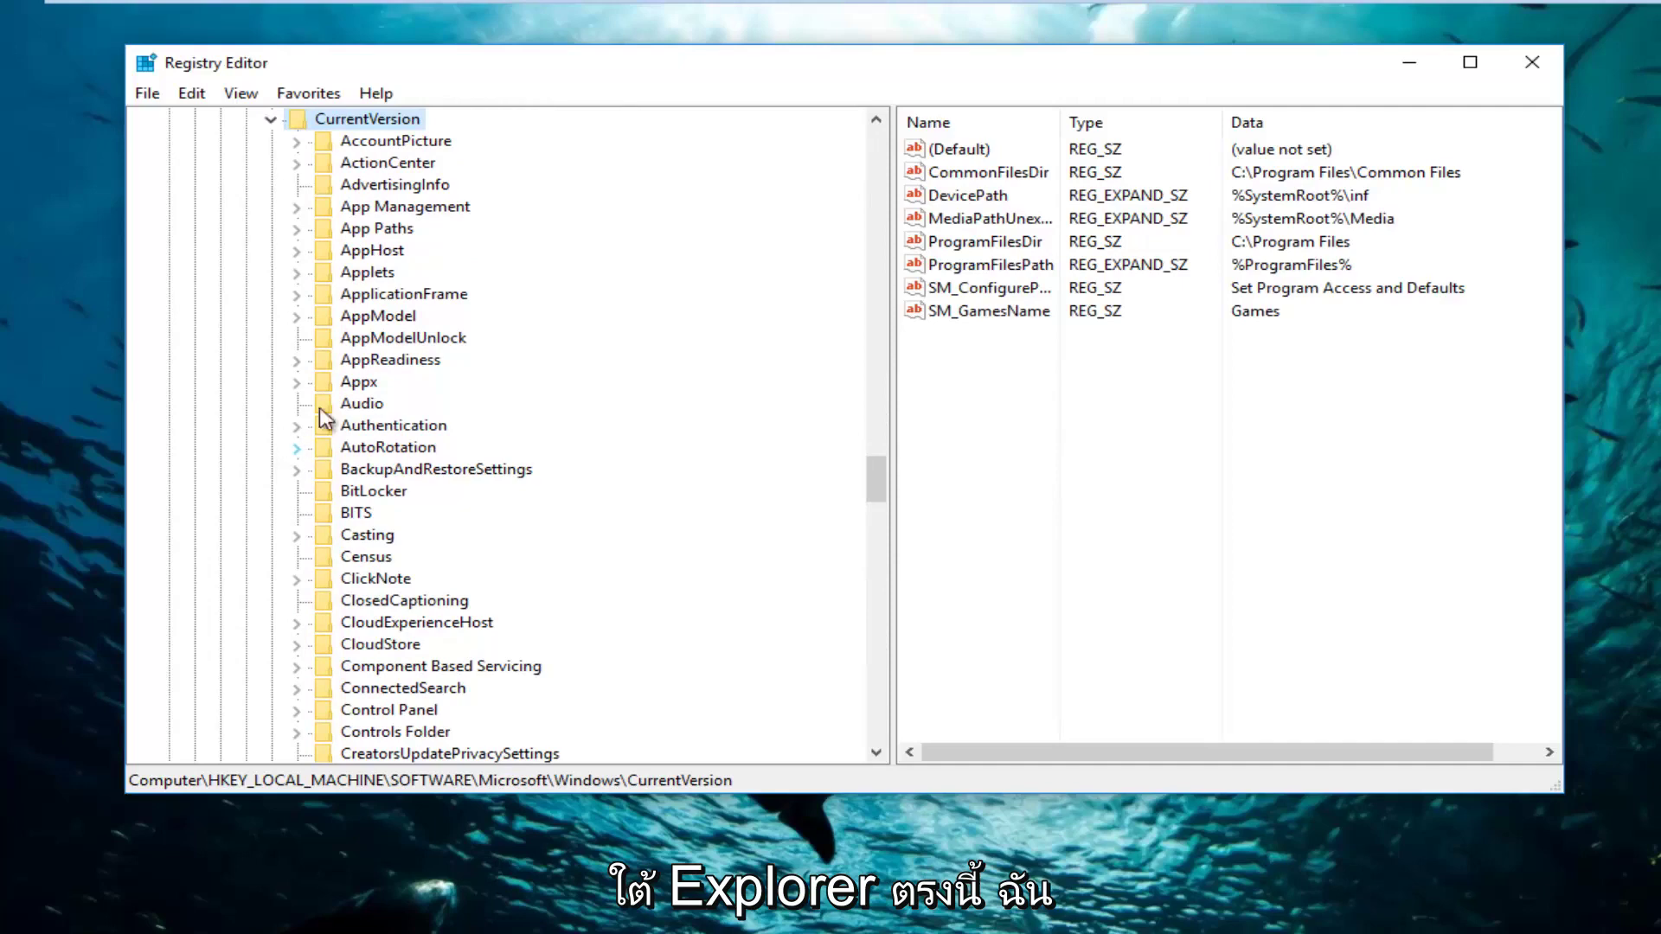
{"action": "scroll", "coordinate": [403, 488], "scroll_direction": "down", "scroll_amount": 5}
{"action": "scroll", "coordinate": [333, 658], "scroll_direction": "down", "scroll_amount": 1}
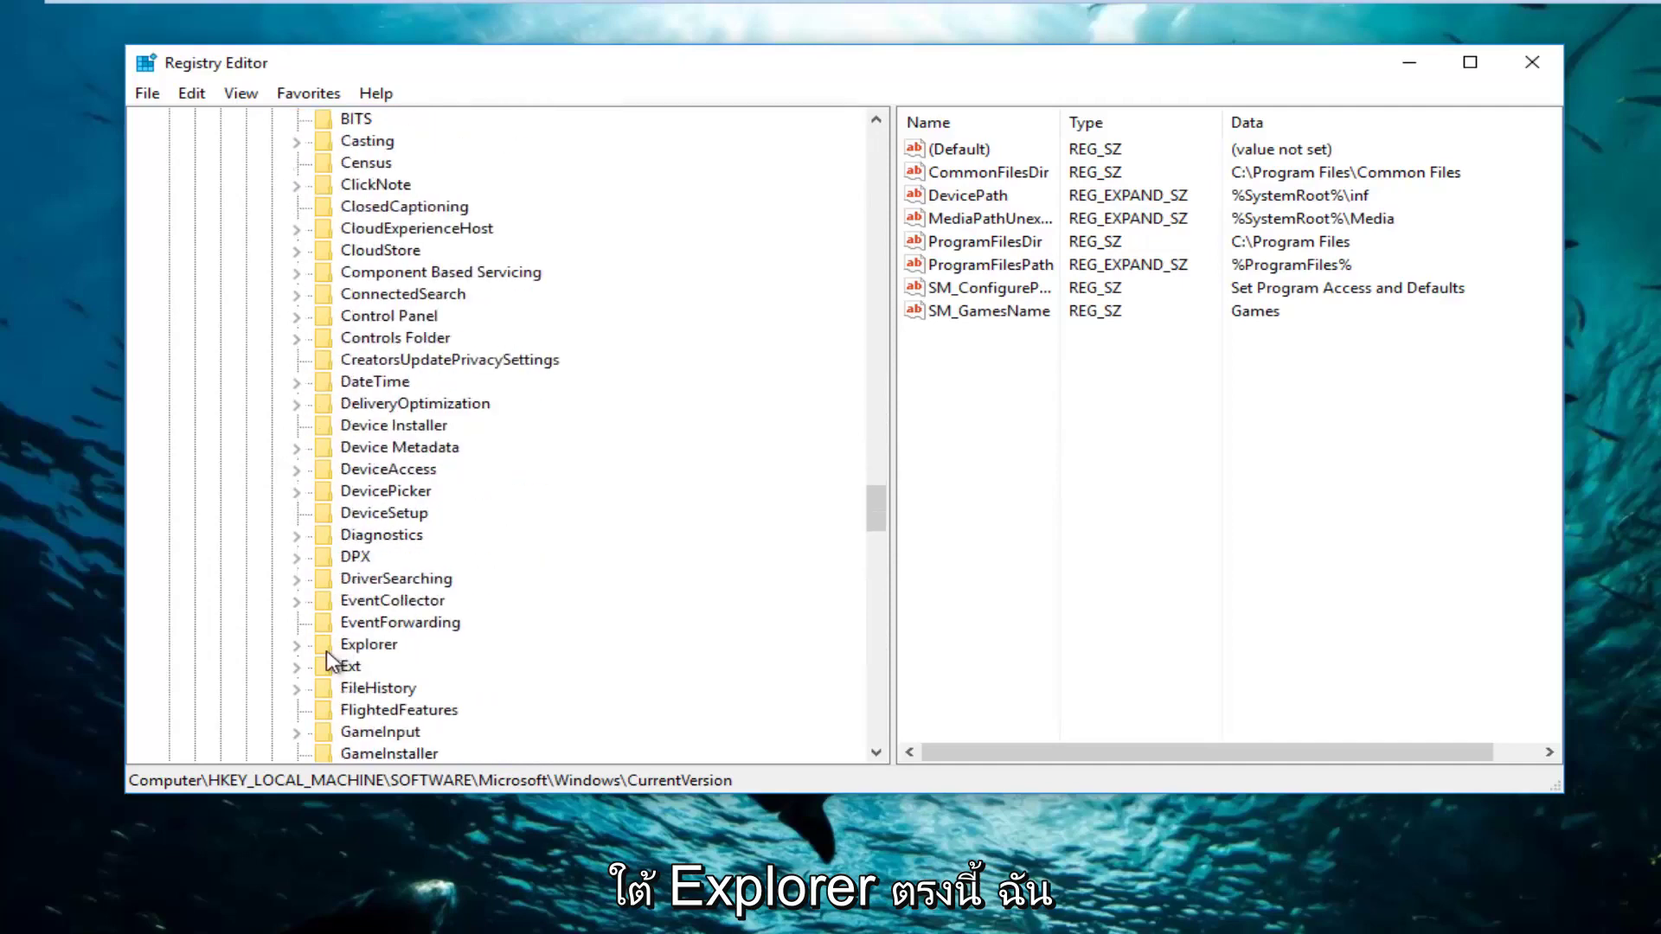
{"action": "left_click", "coordinate": [358, 647]}
{"action": "left_click", "coordinate": [297, 647]}
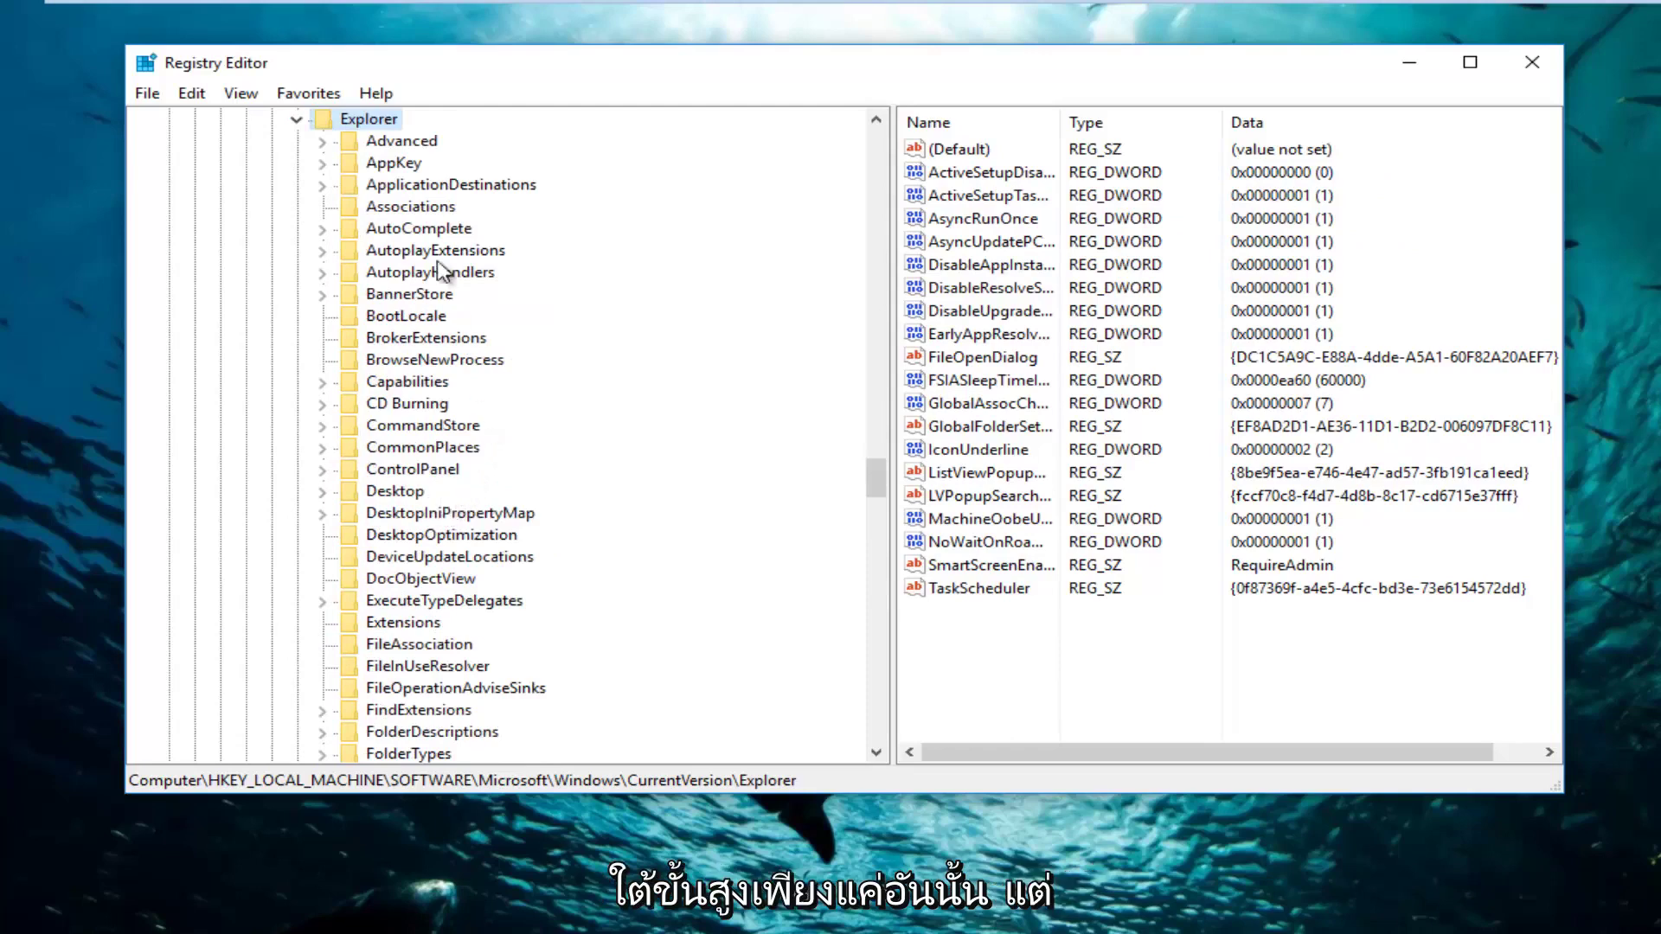
{"action": "left_click", "coordinate": [396, 144]}
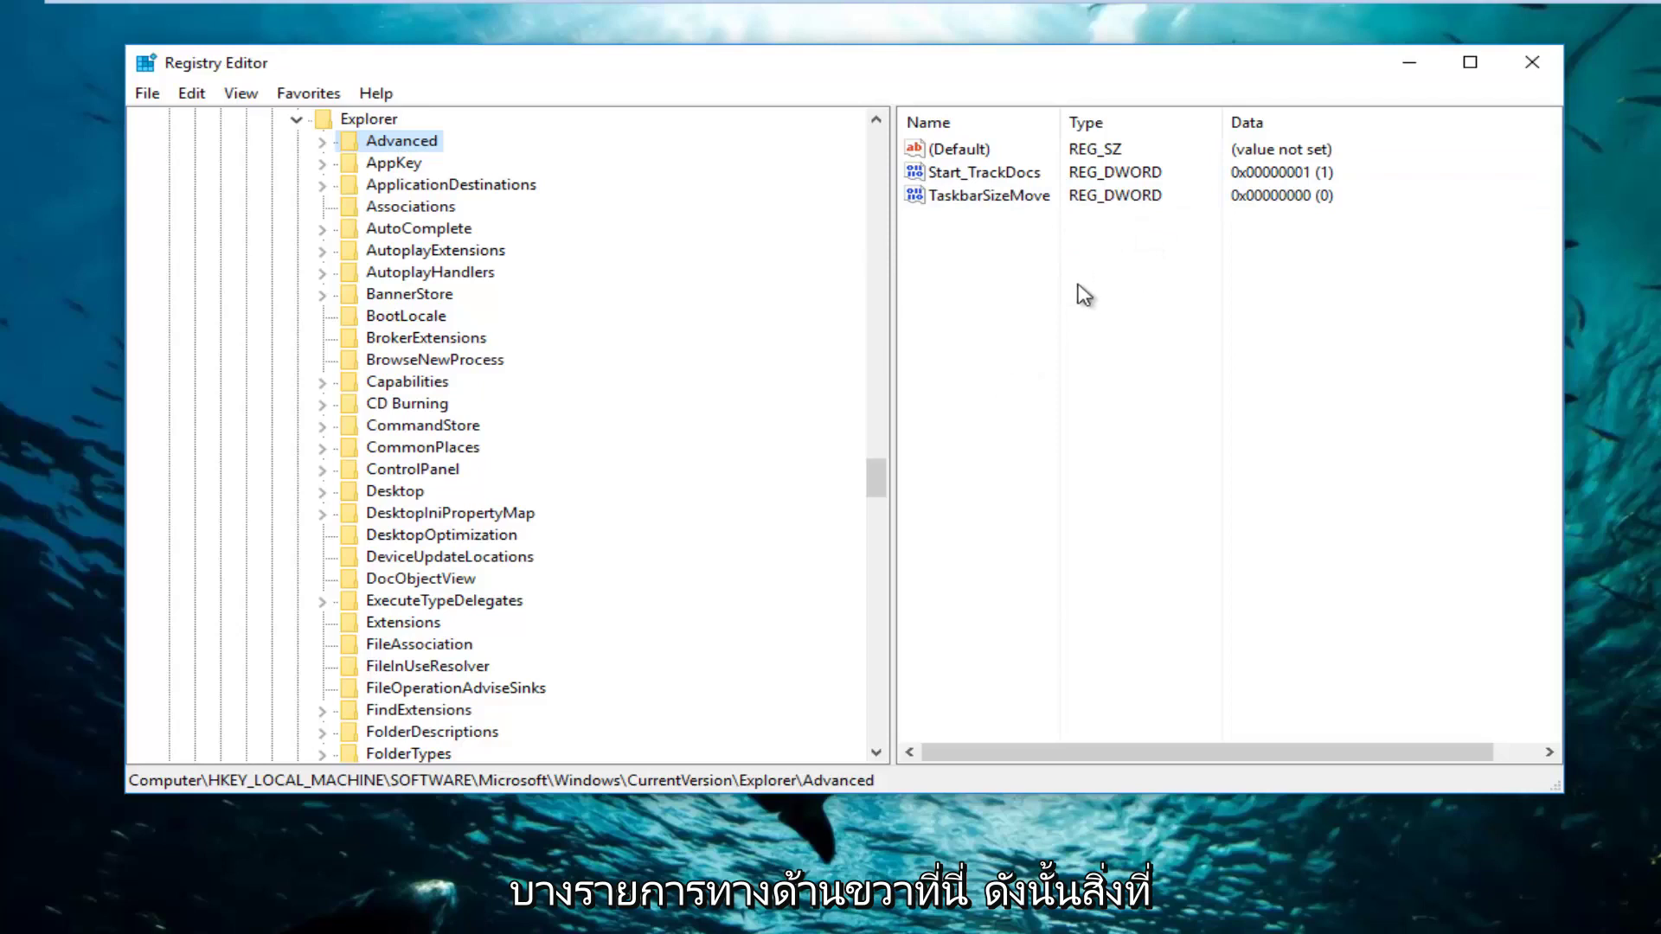
Add a DWORD (32-bit) value named UseOLEDTaskbarTransparency in the Advanced key's values pane.
{"action": "left_click_drag", "start_coordinate": [892, 212], "coordinate": [698, 238]}
{"action": "right_click", "coordinate": [835, 243]}
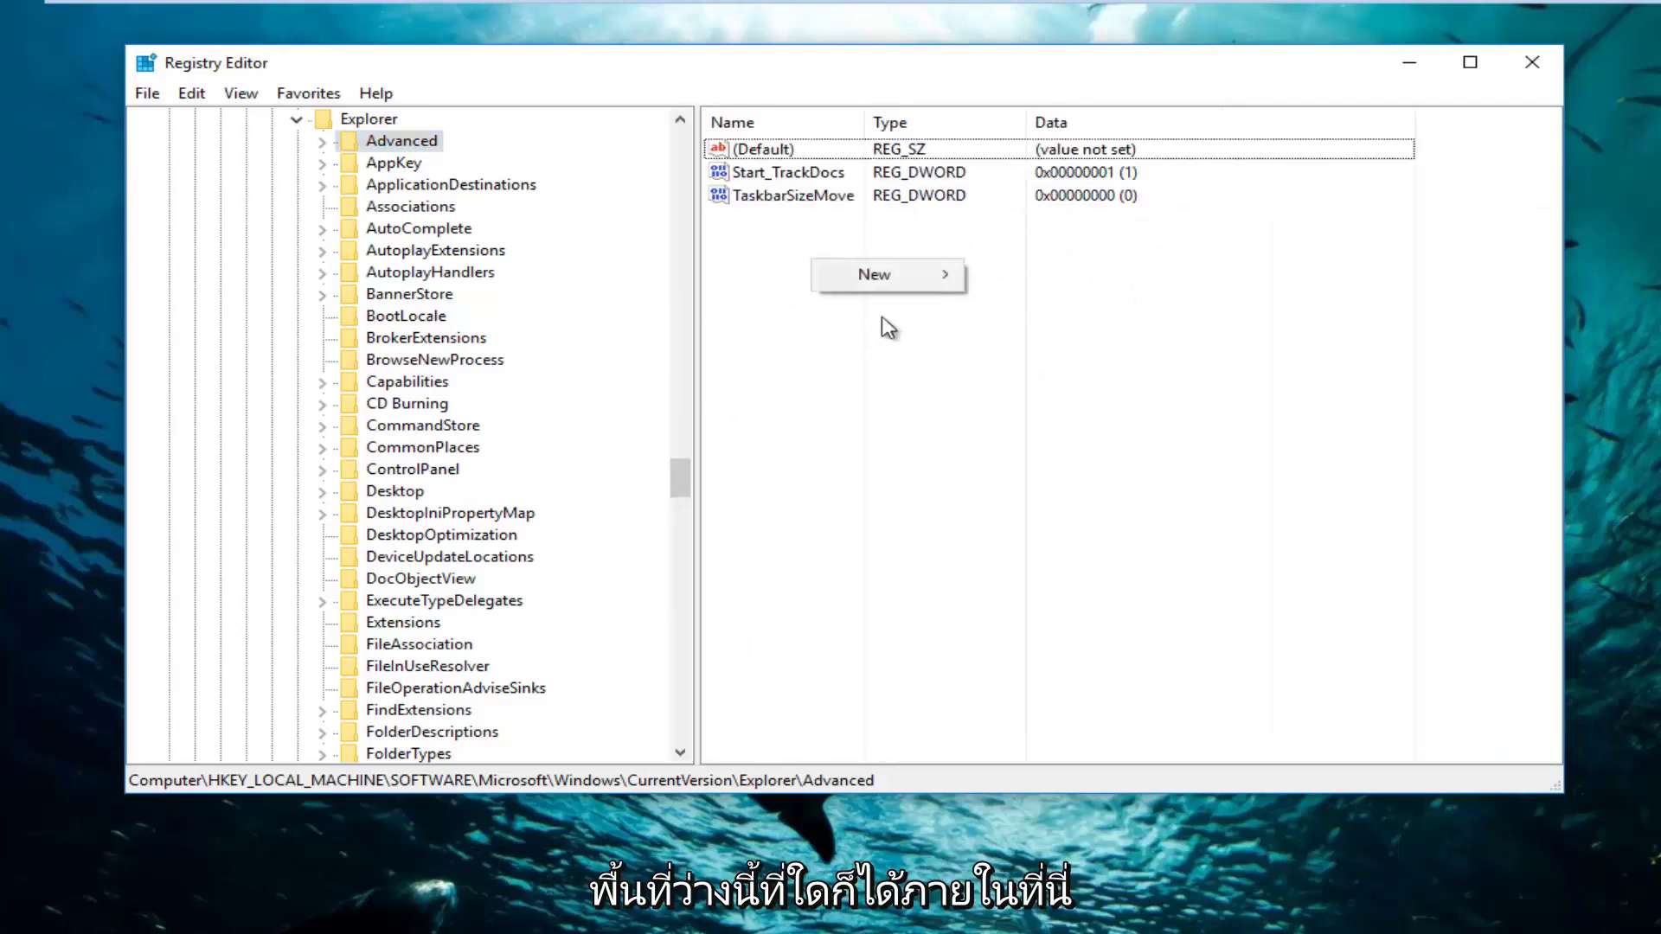
{"action": "left_click", "coordinate": [863, 277]}
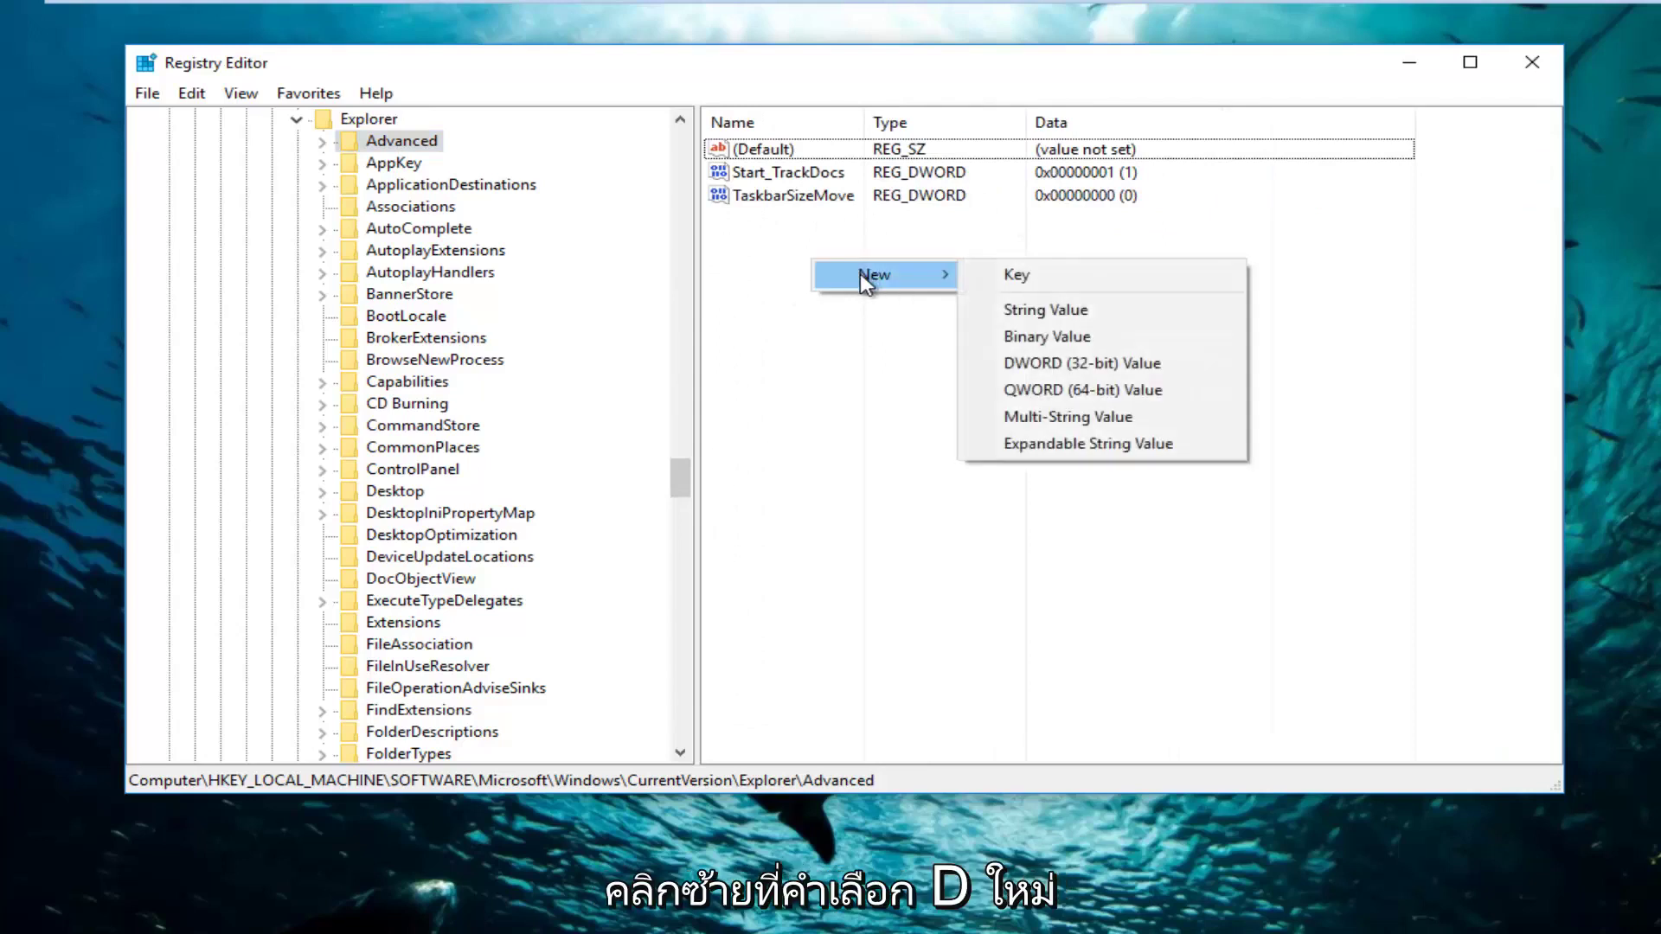
{"action": "left_click", "coordinate": [1058, 363]}
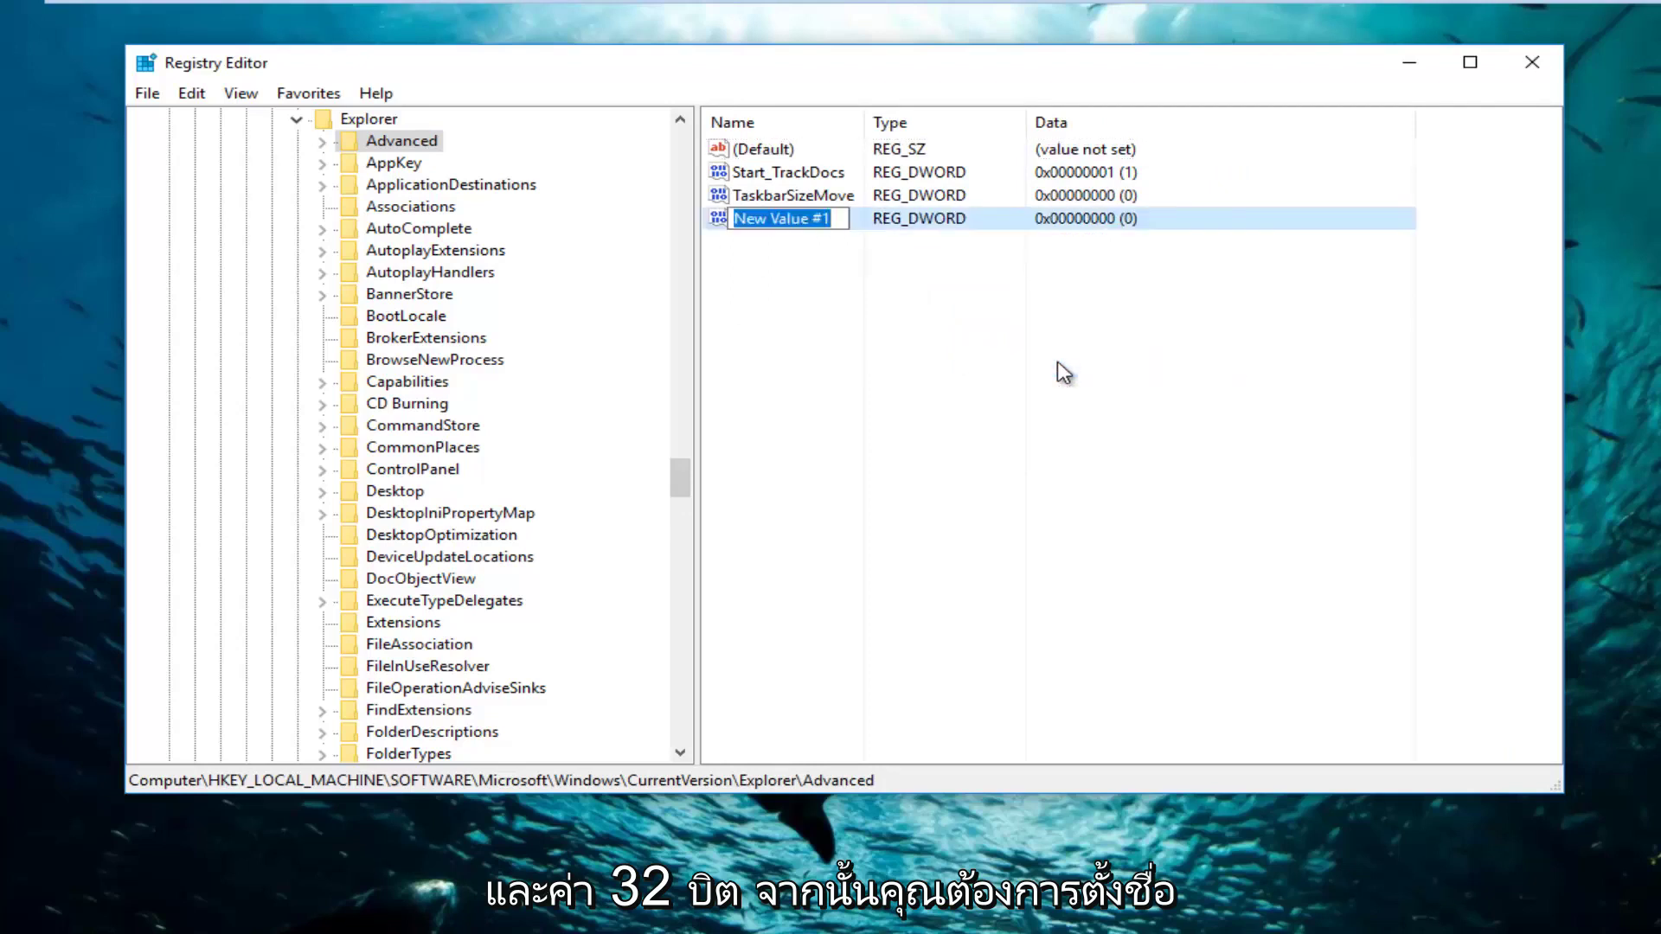
{"action": "type", "text": "Use"}
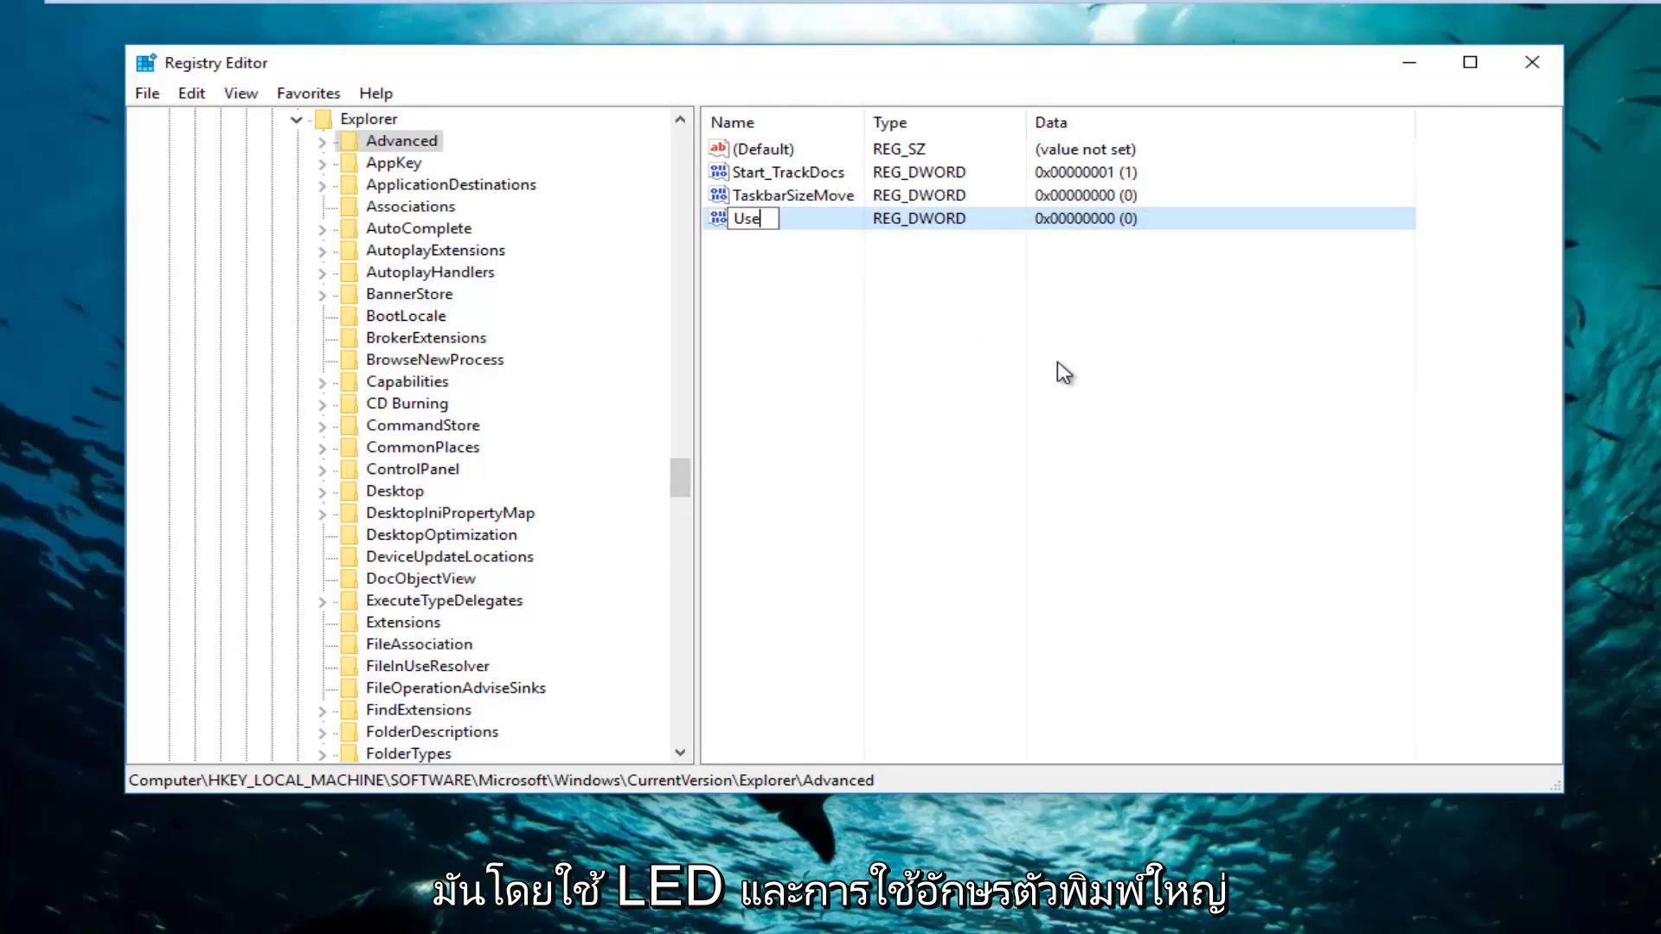
{"action": "type", "text": "OLED"}
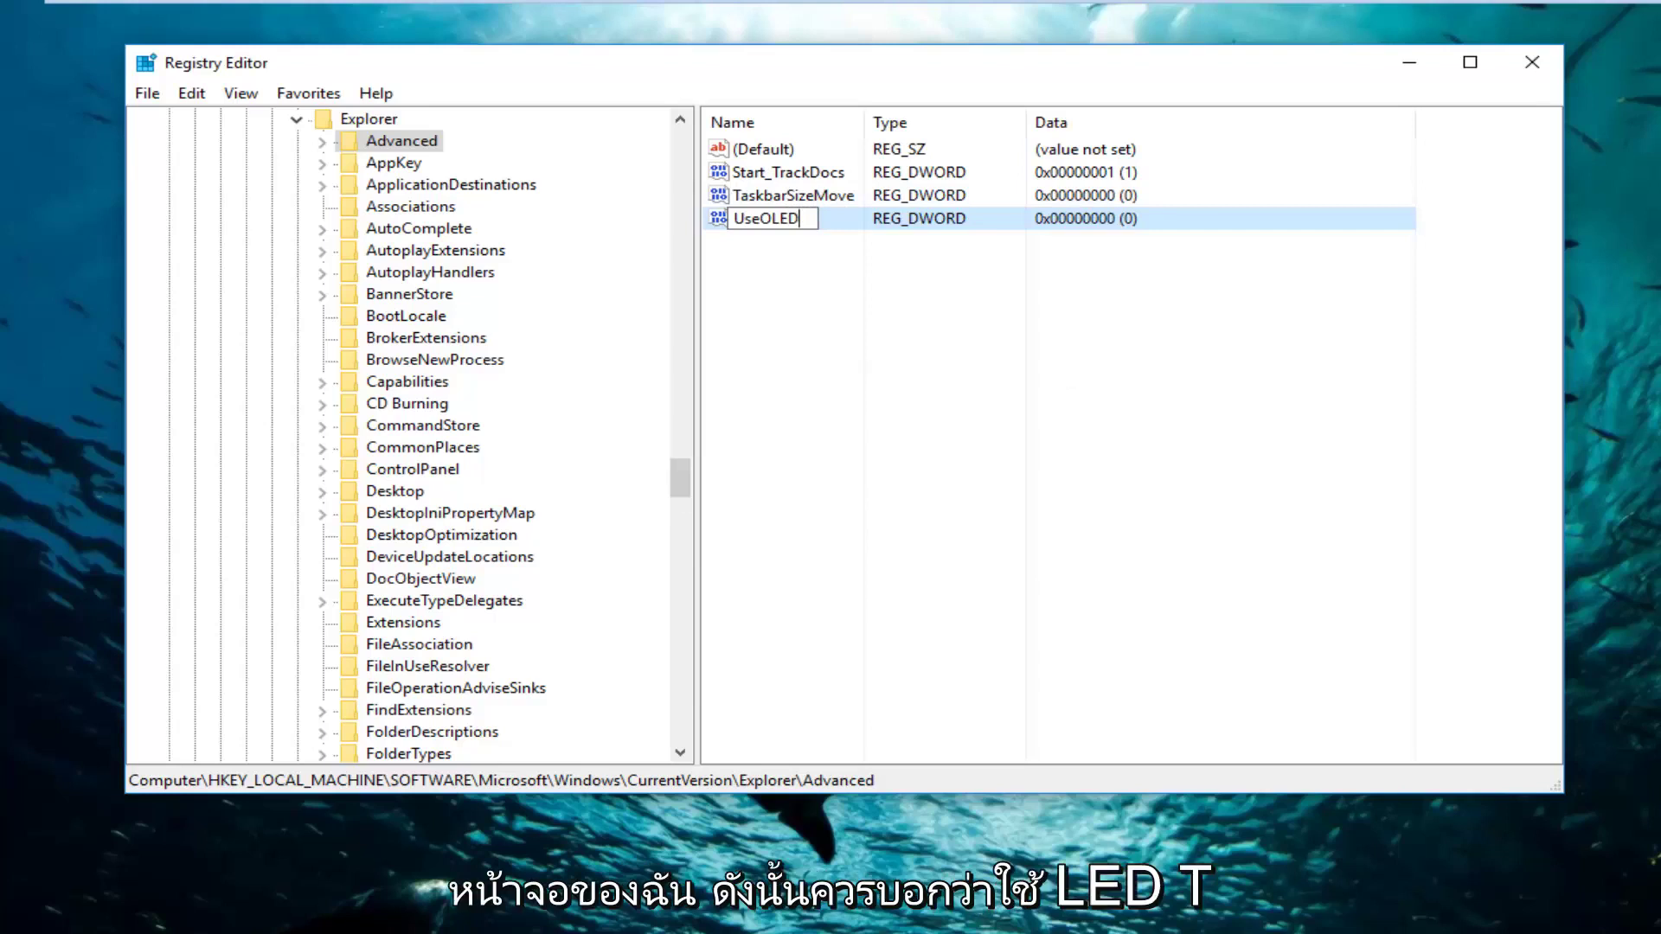
{"action": "type", "text": "Taskbar"}
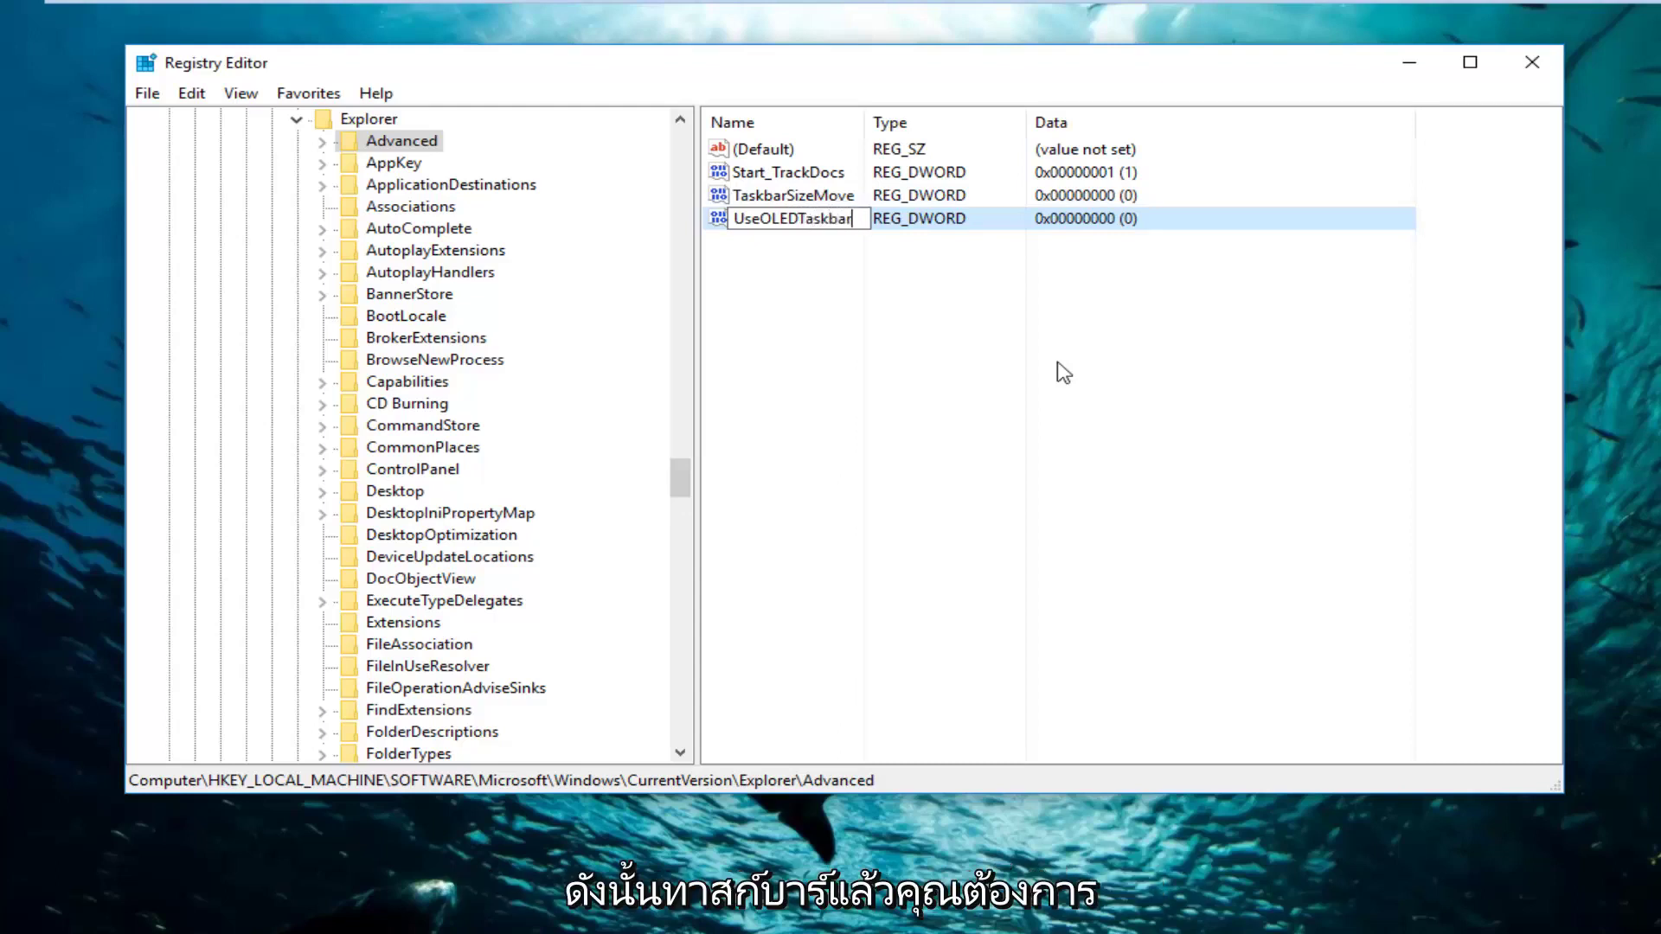
{"action": "type", "text": "Tr"}
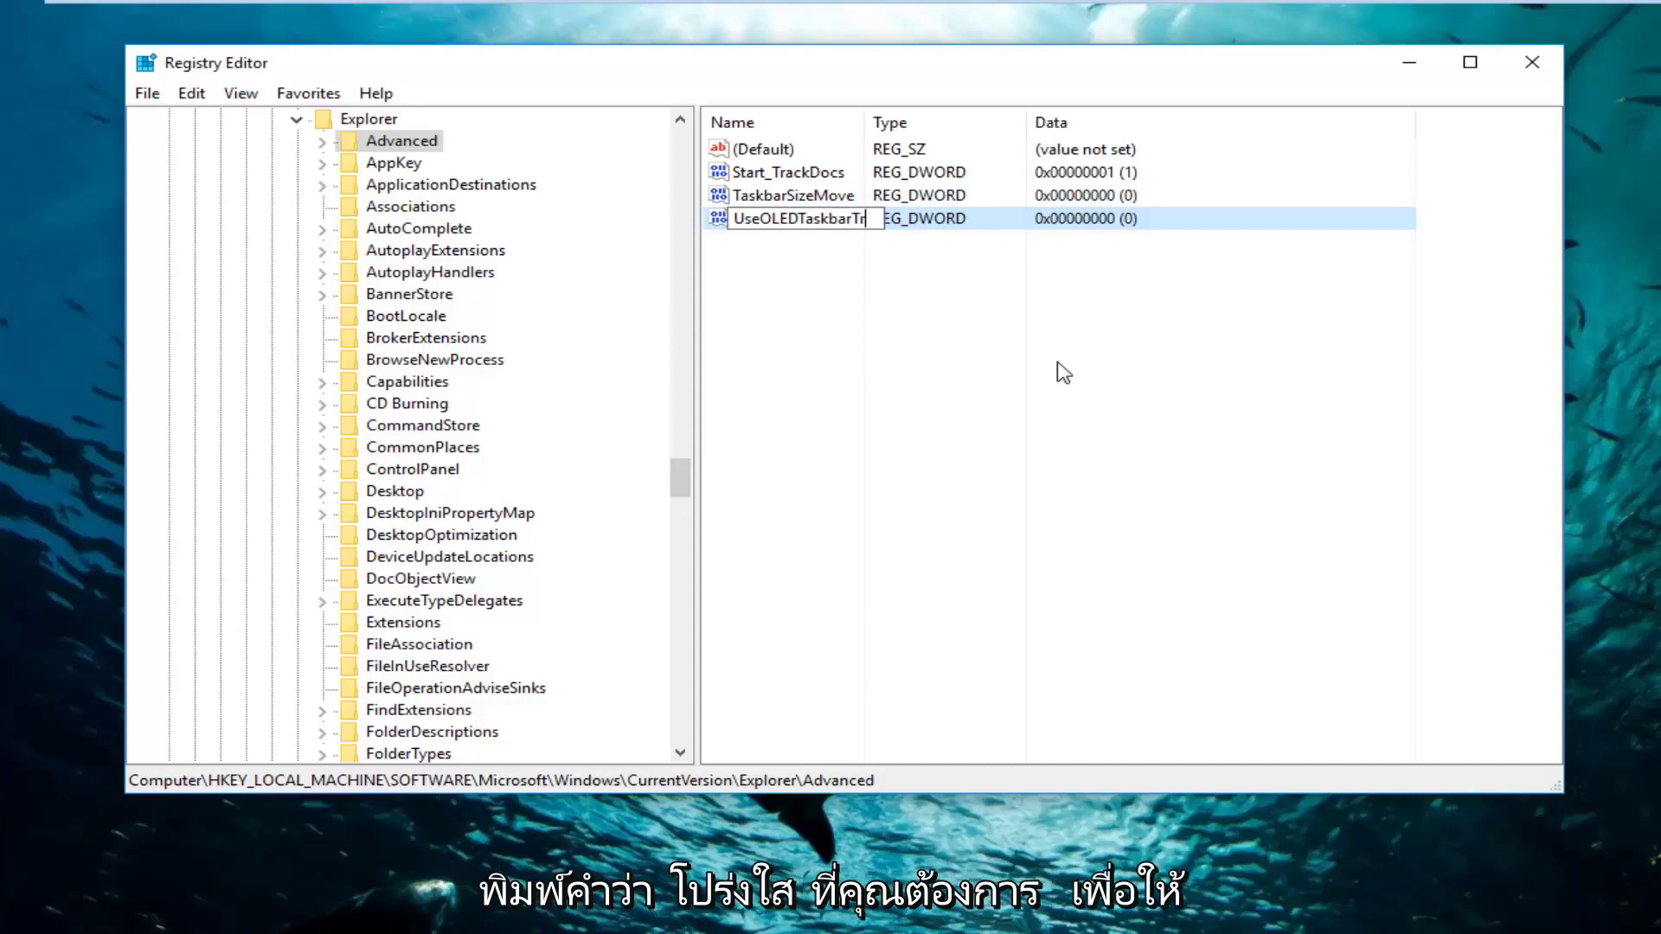
{"action": "type", "text": "ansparenc"}
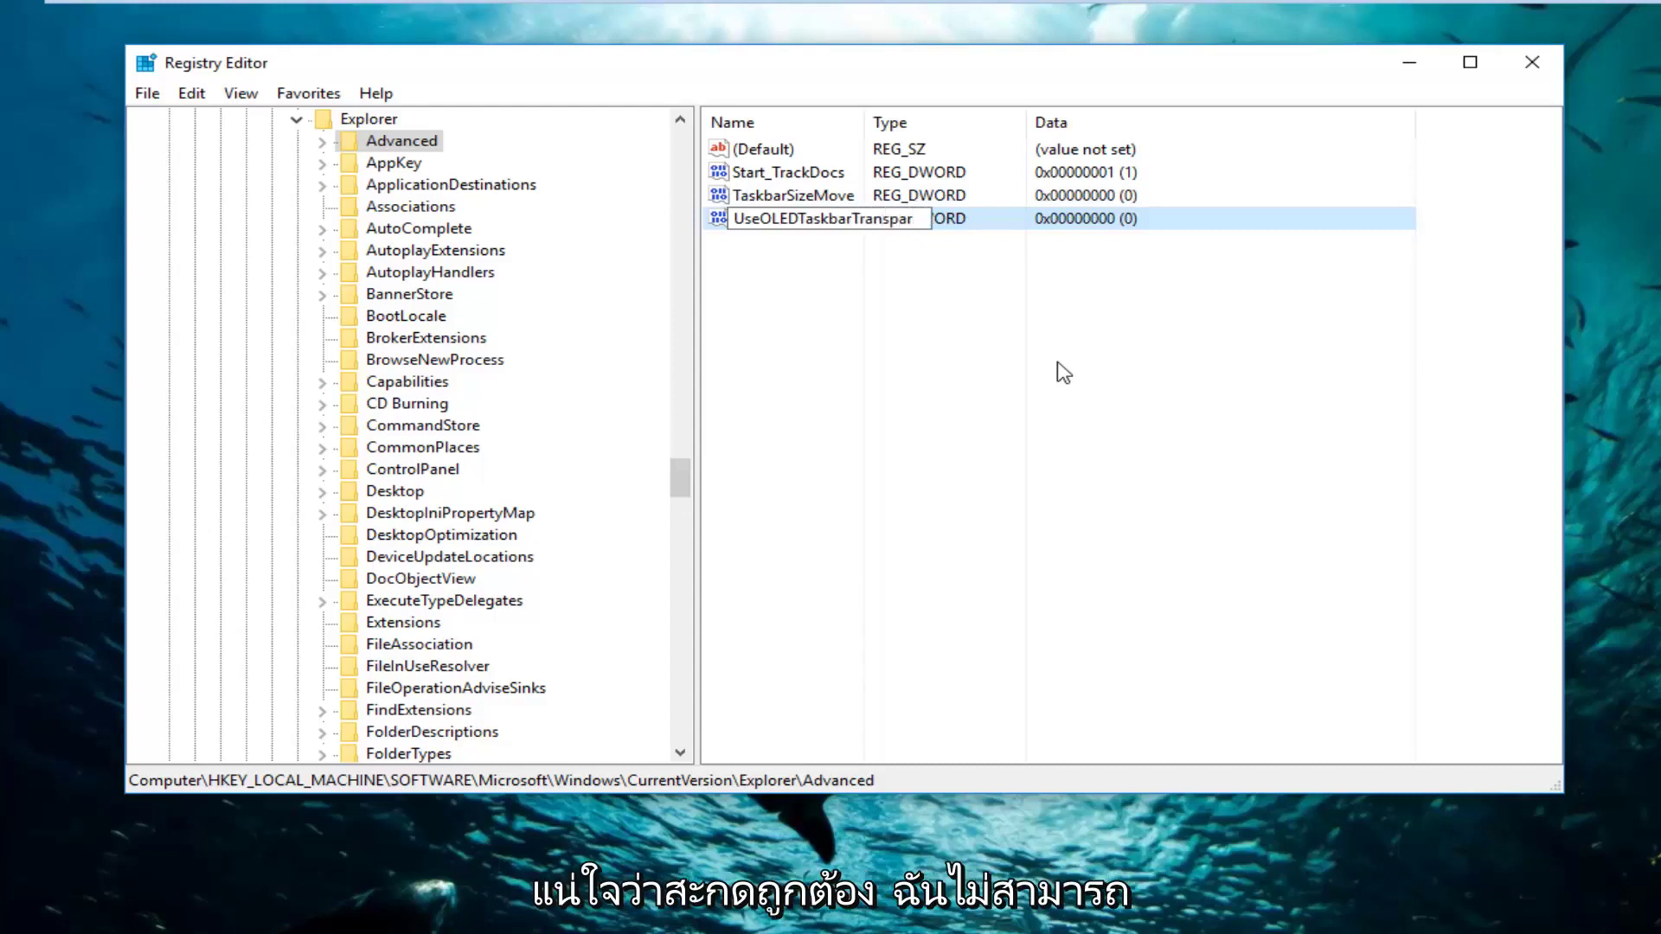
{"action": "type", "text": "y"}
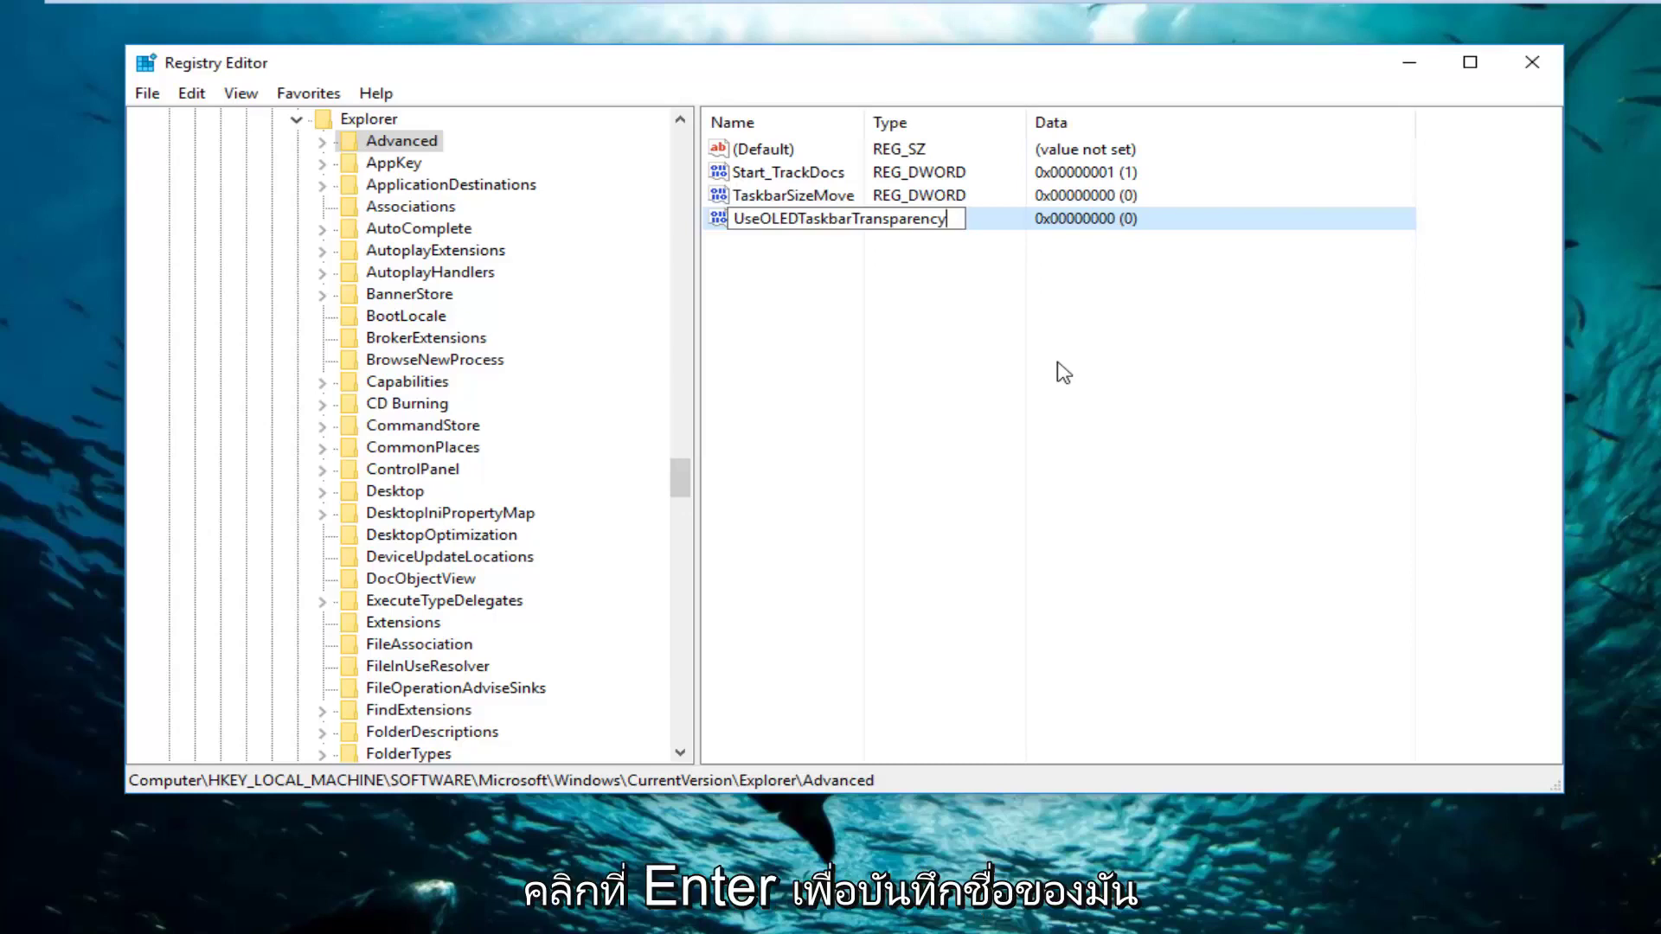
Commit the name and set UseOLEDTaskbarTransparency's value data to 1.
{"action": "key", "text": "Return"}
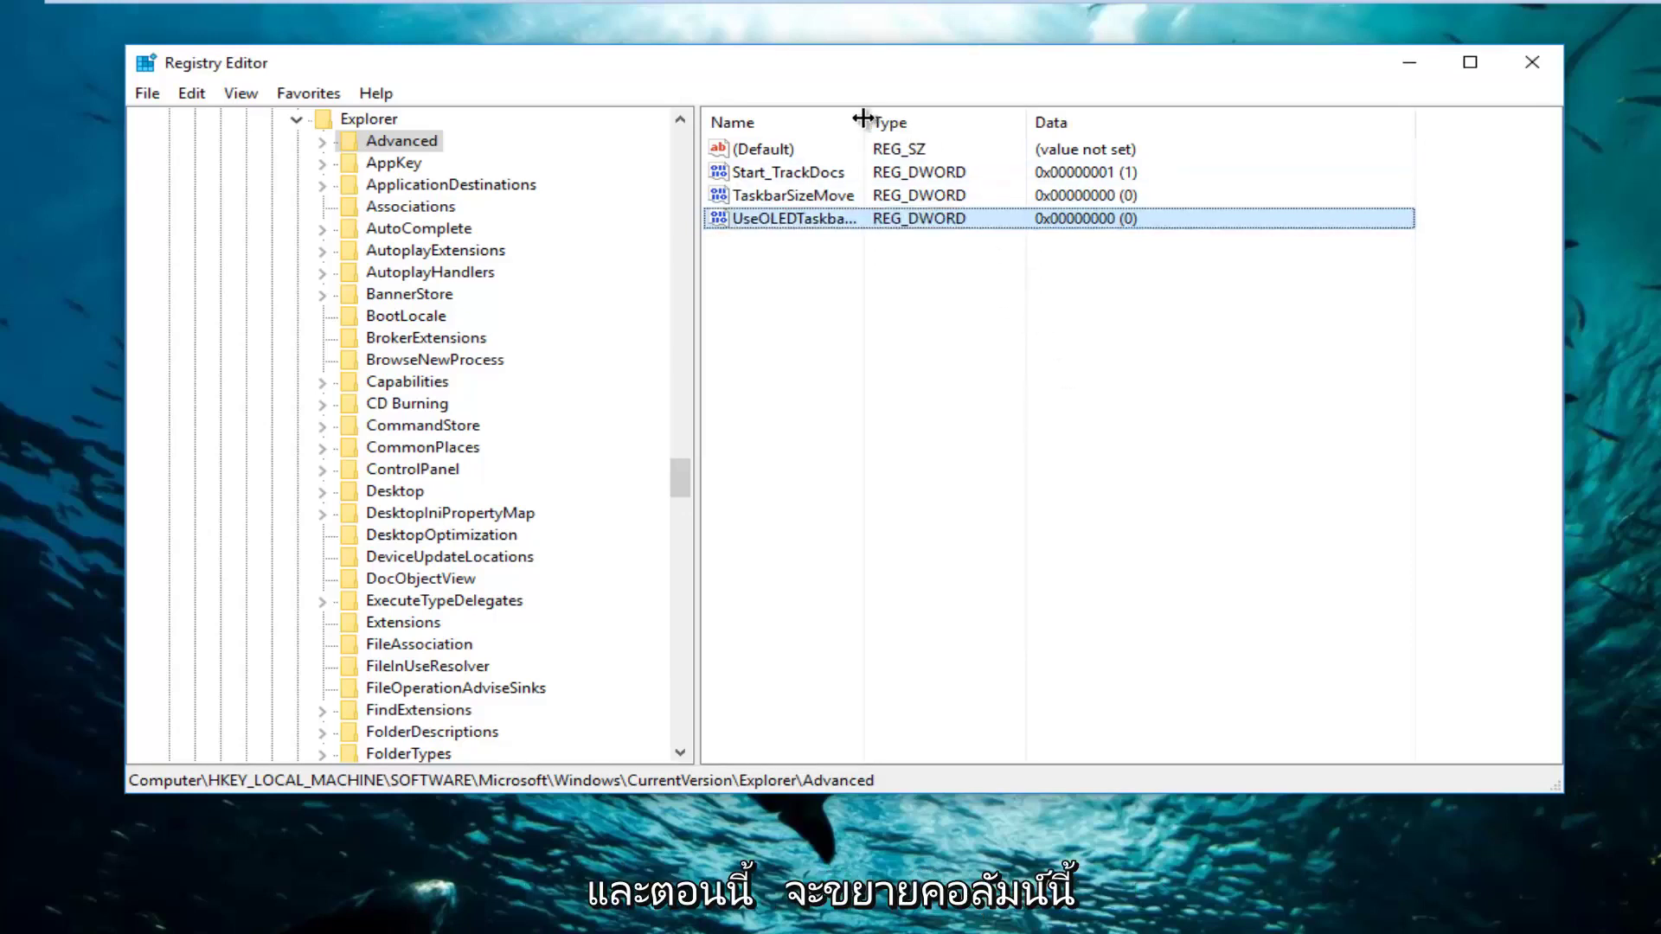
{"action": "left_click_drag", "start_coordinate": [862, 118], "coordinate": [1033, 118]}
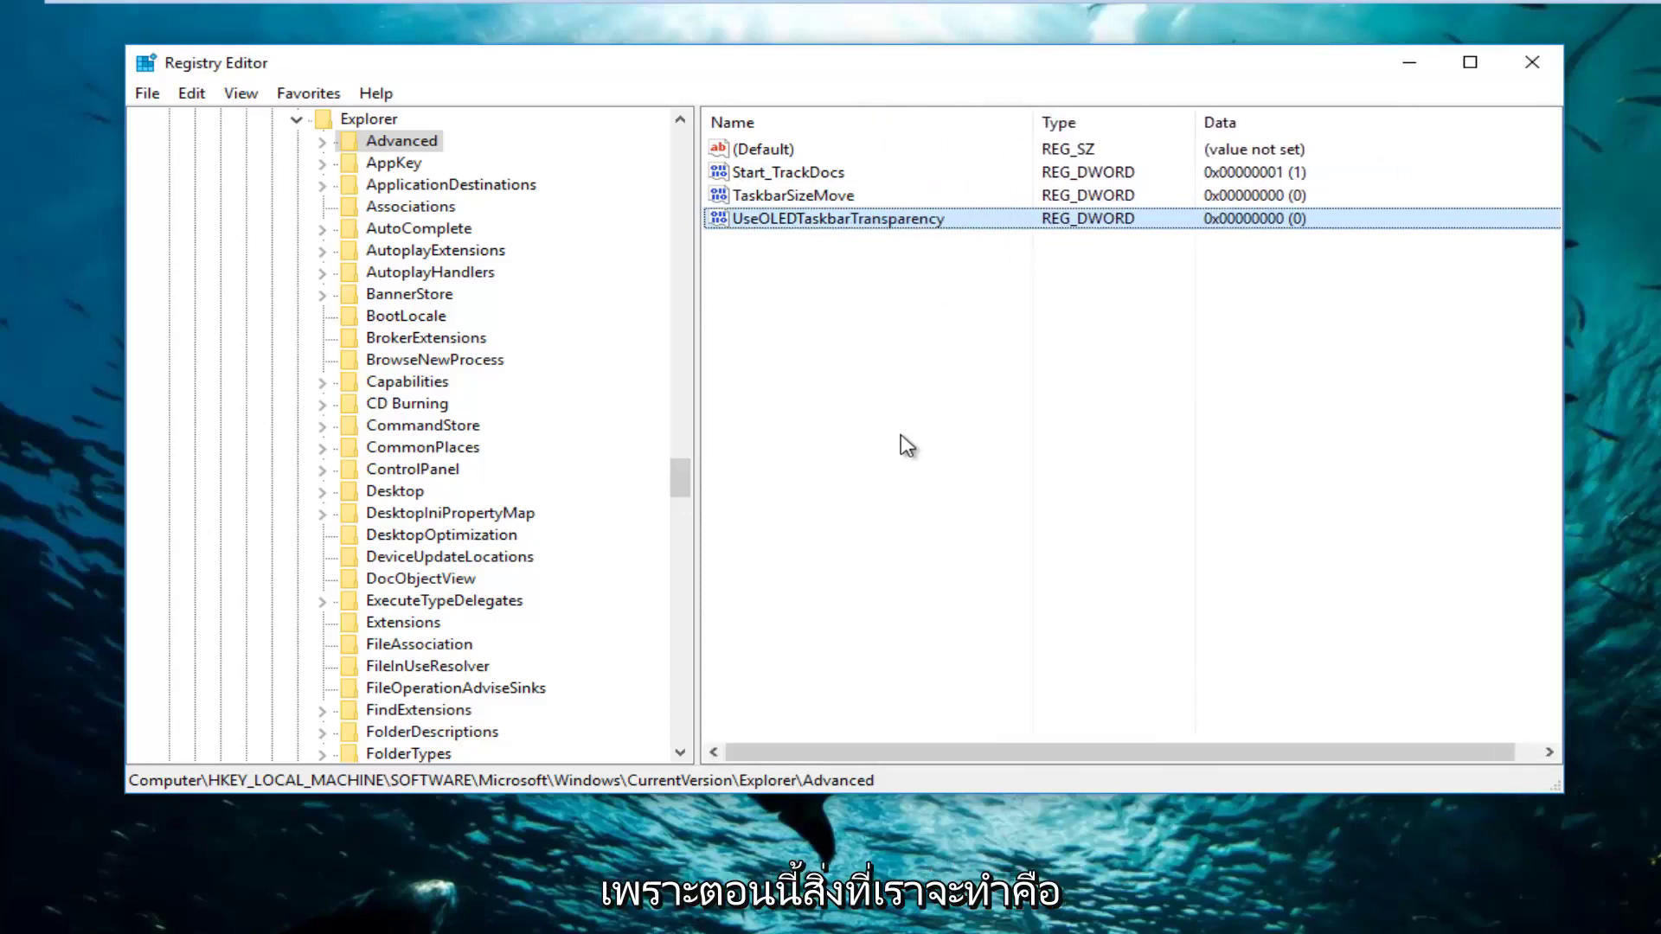
{"action": "left_click", "coordinate": [841, 218]}
{"action": "double_click", "coordinate": [841, 218]}
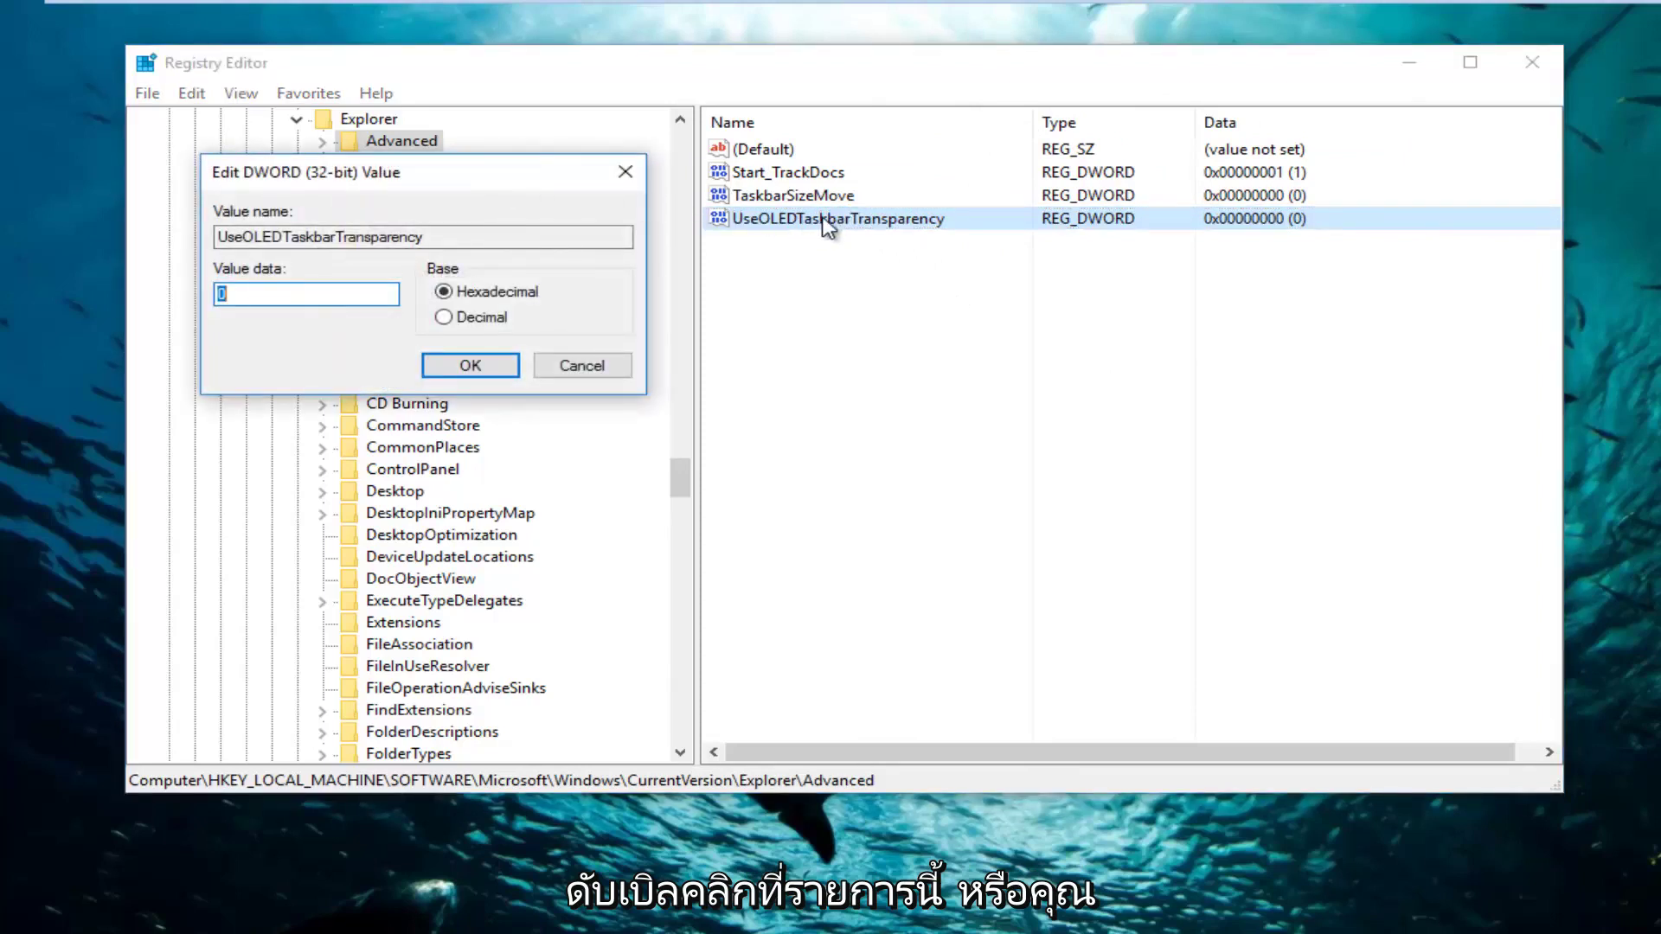
{"action": "left_click_drag", "start_coordinate": [495, 189], "coordinate": [1060, 316]}
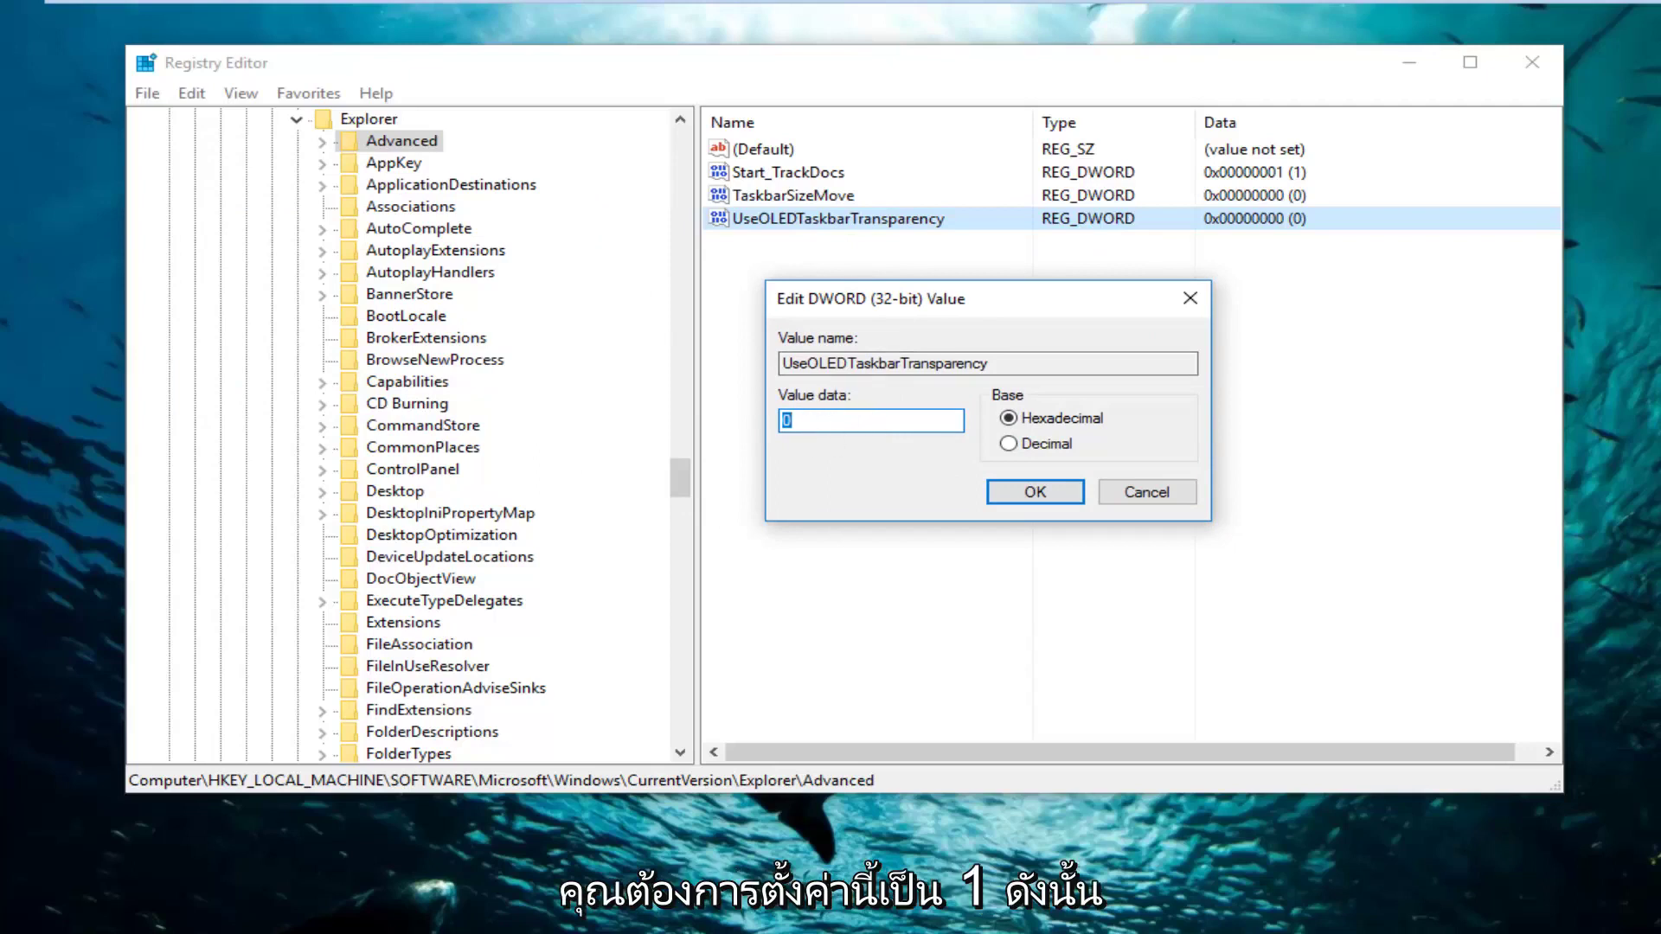
{"action": "type", "text": "1"}
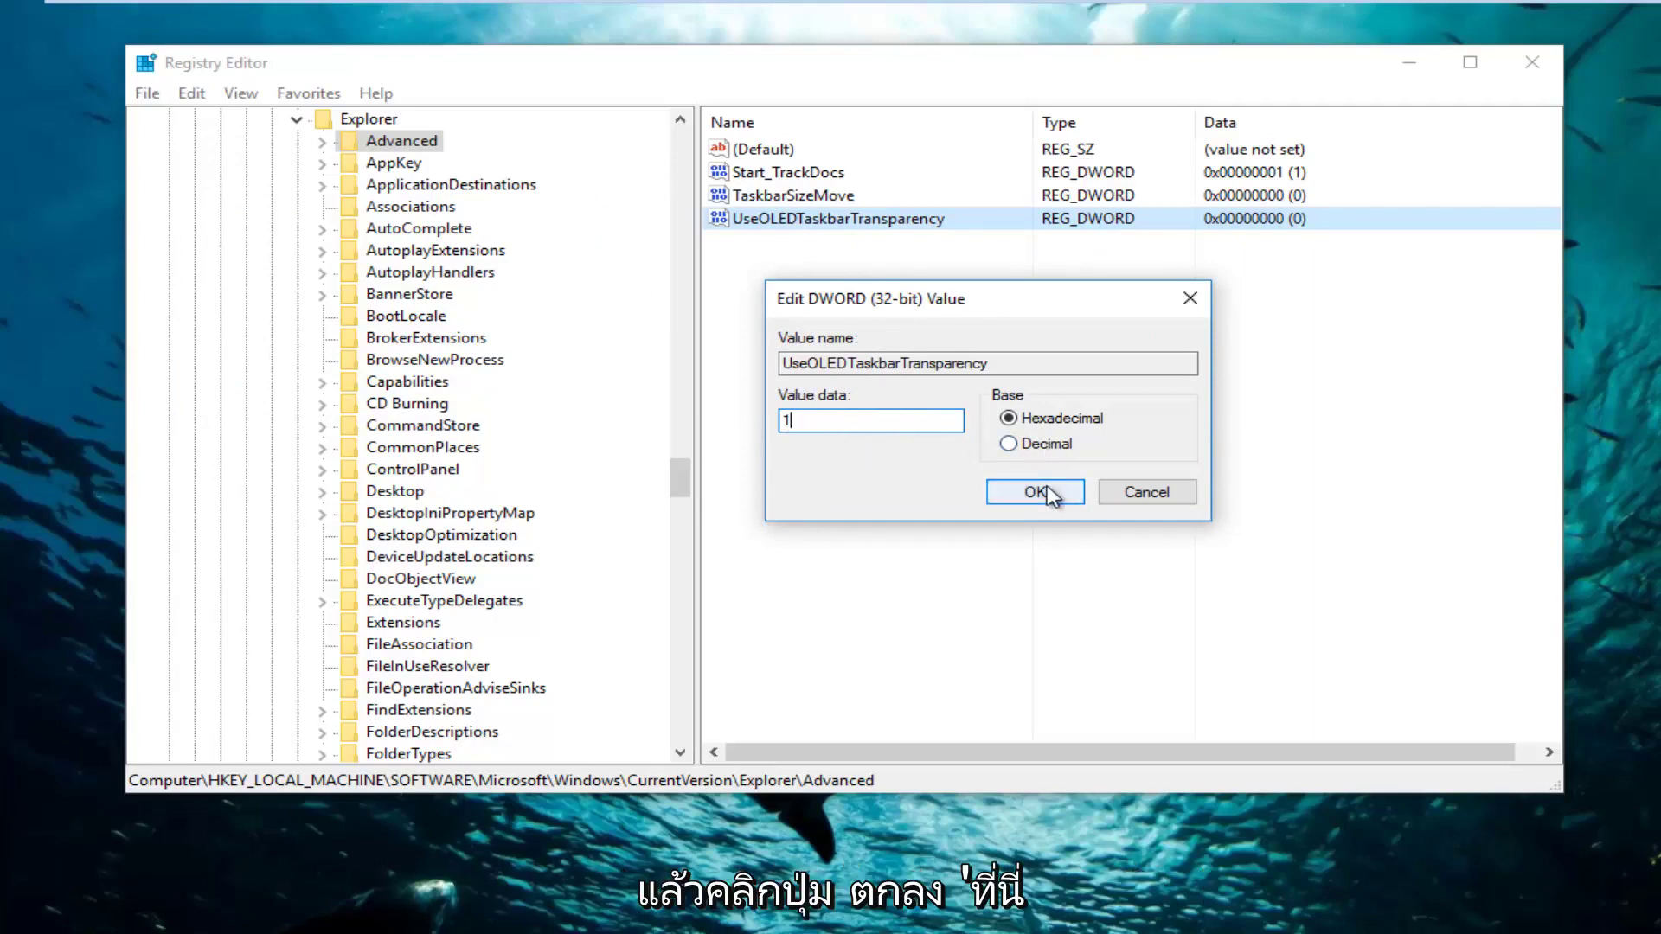
{"action": "left_click", "coordinate": [1021, 497]}
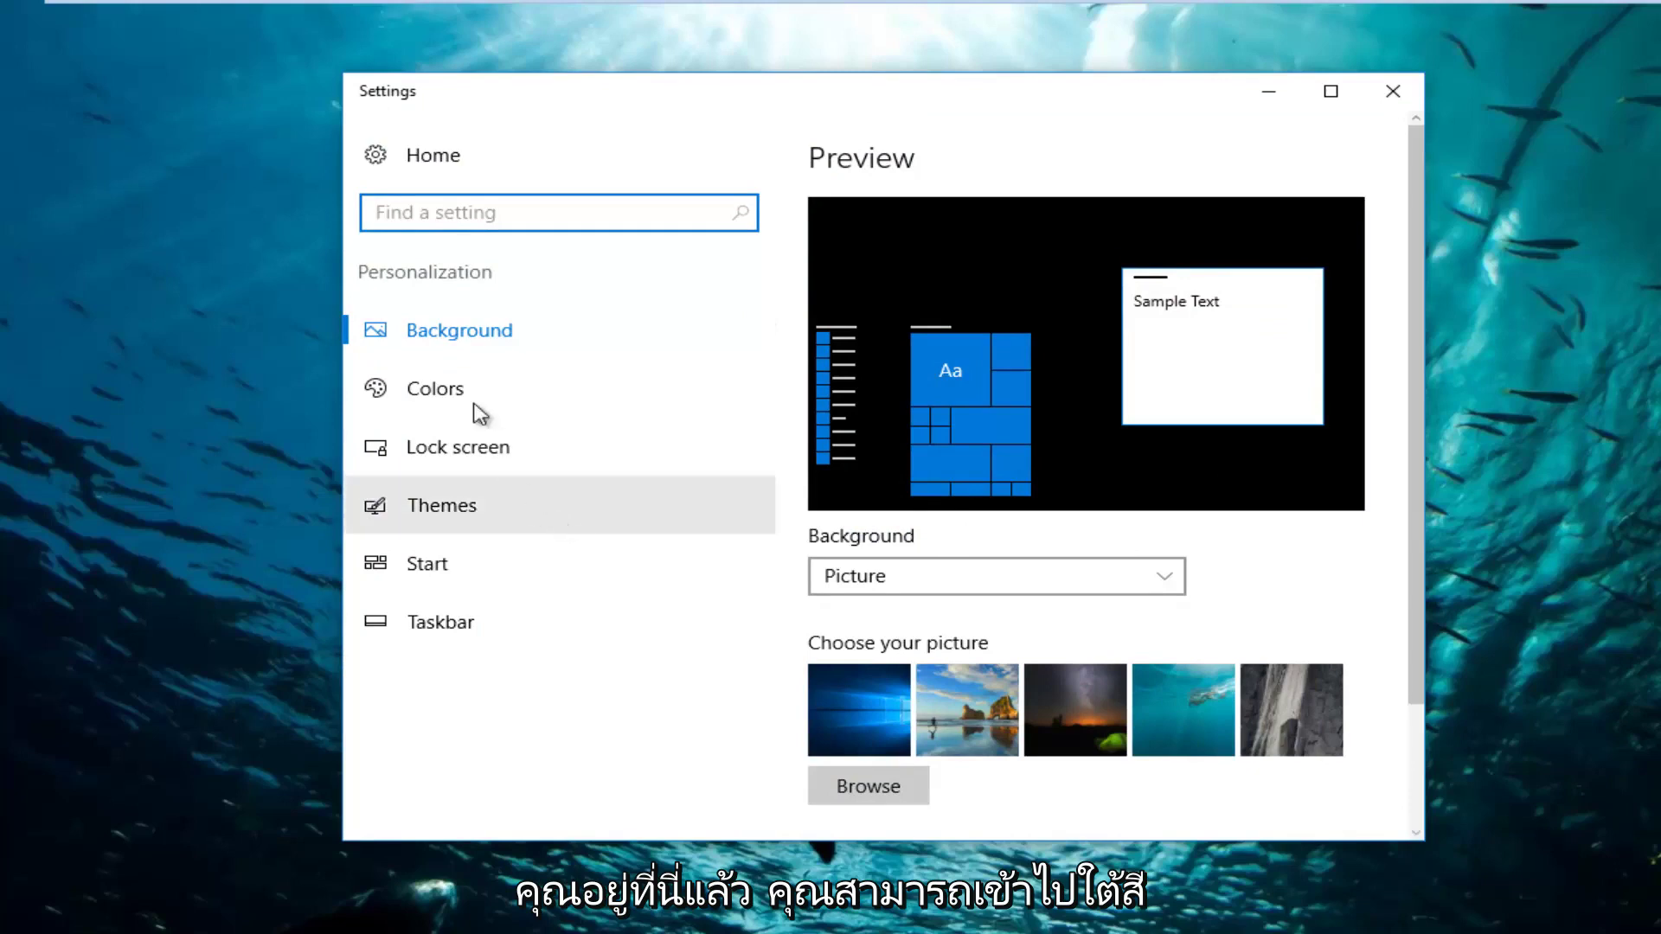
On the Colors page, toggle 'Make Start, taskbar, and action center transparent' off and back on.
{"action": "left_click", "coordinate": [420, 388]}
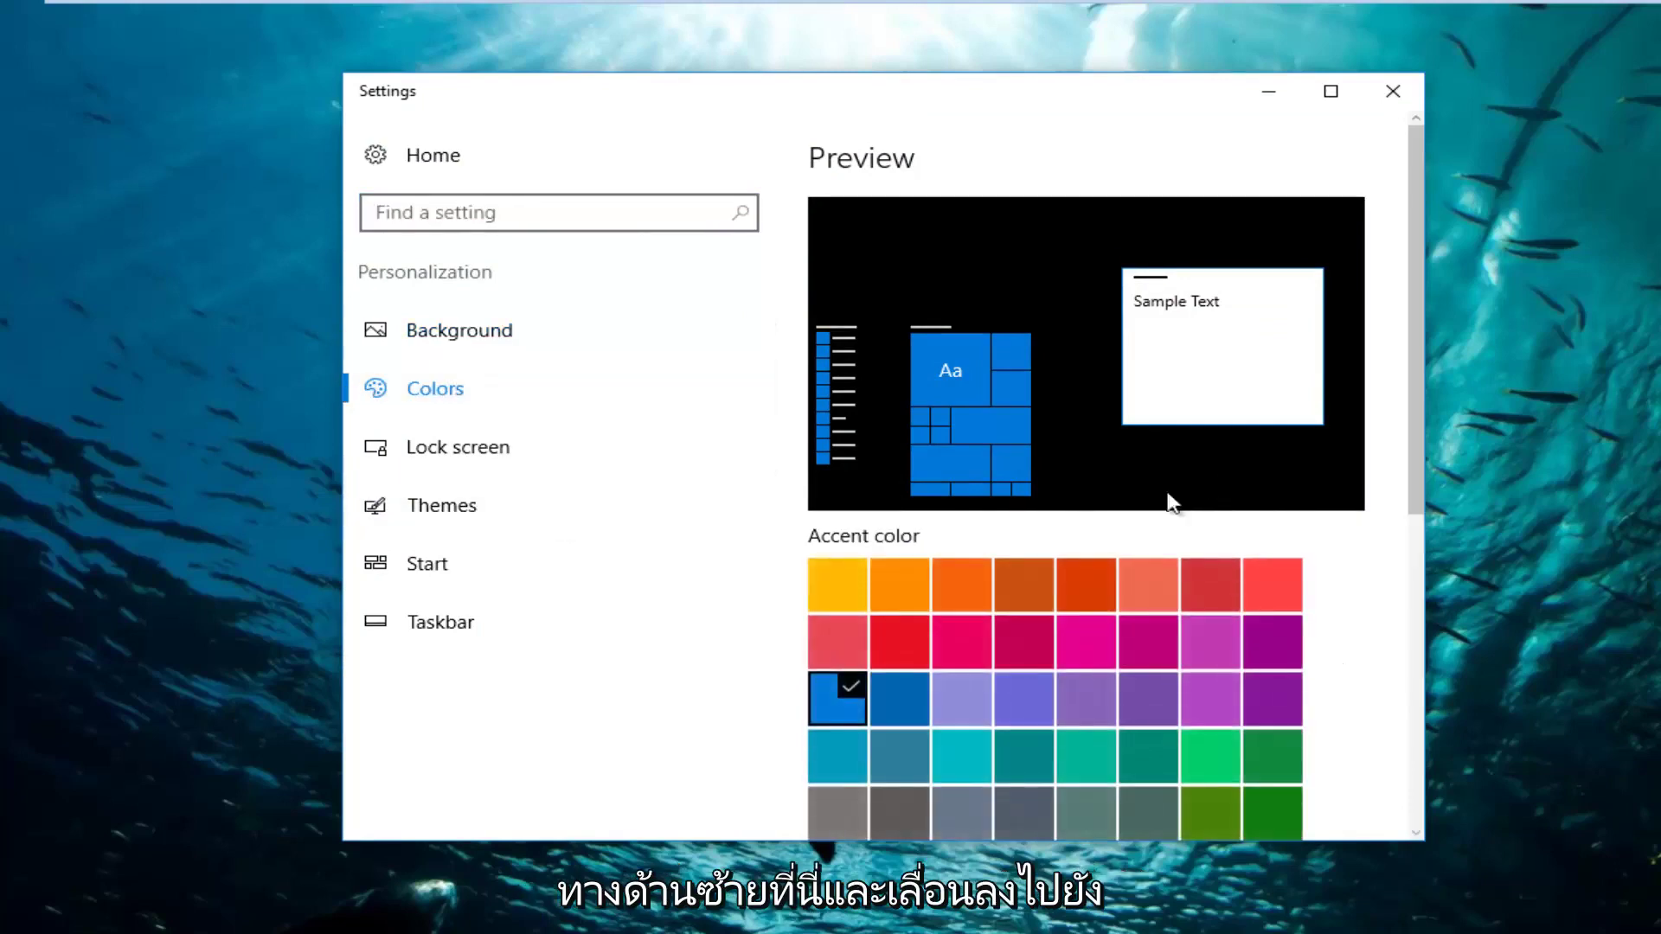
{"action": "scroll", "coordinate": [1126, 489], "scroll_direction": "down", "scroll_amount": 6}
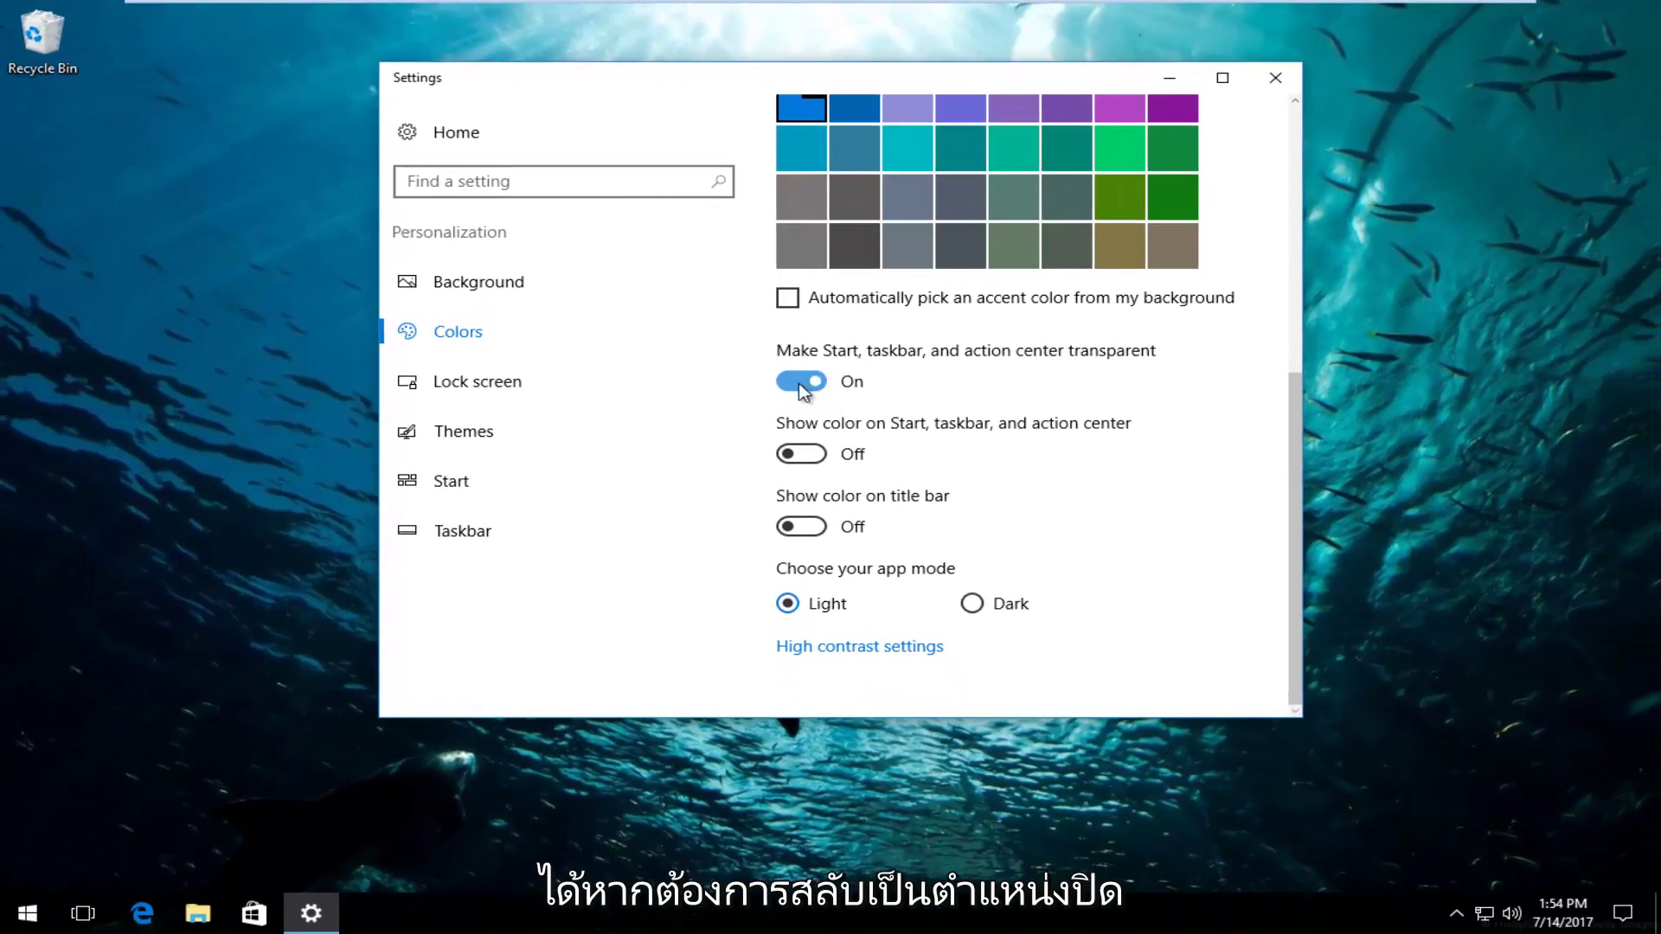
{"action": "left_click", "coordinate": [802, 387]}
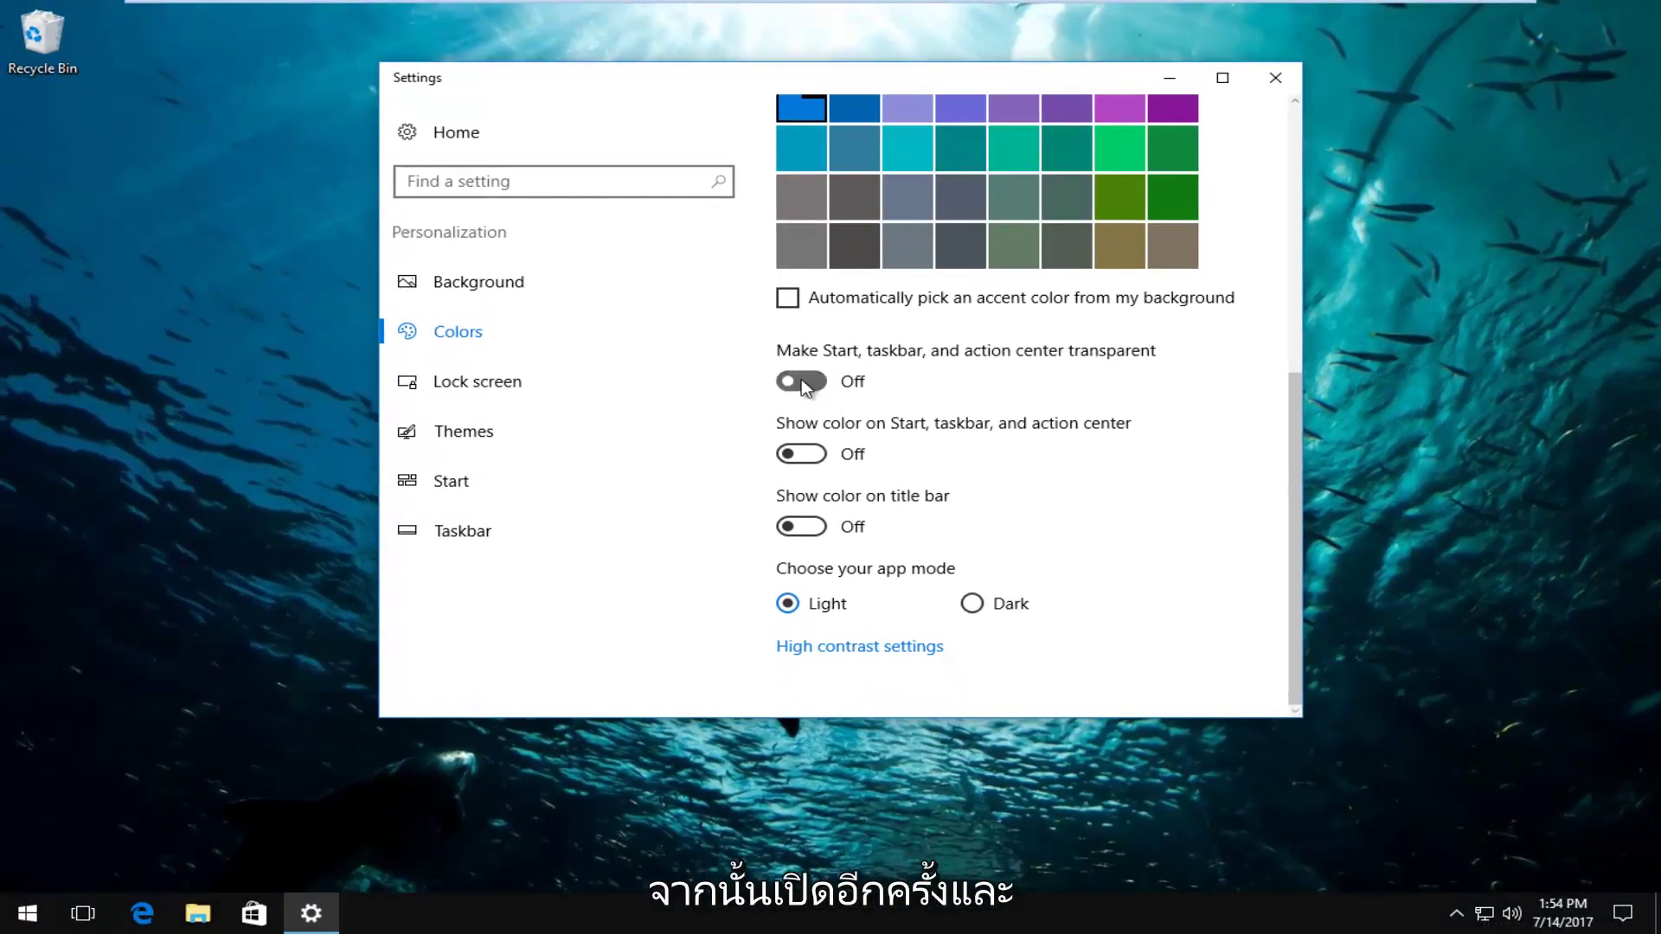
{"action": "left_click", "coordinate": [802, 385]}
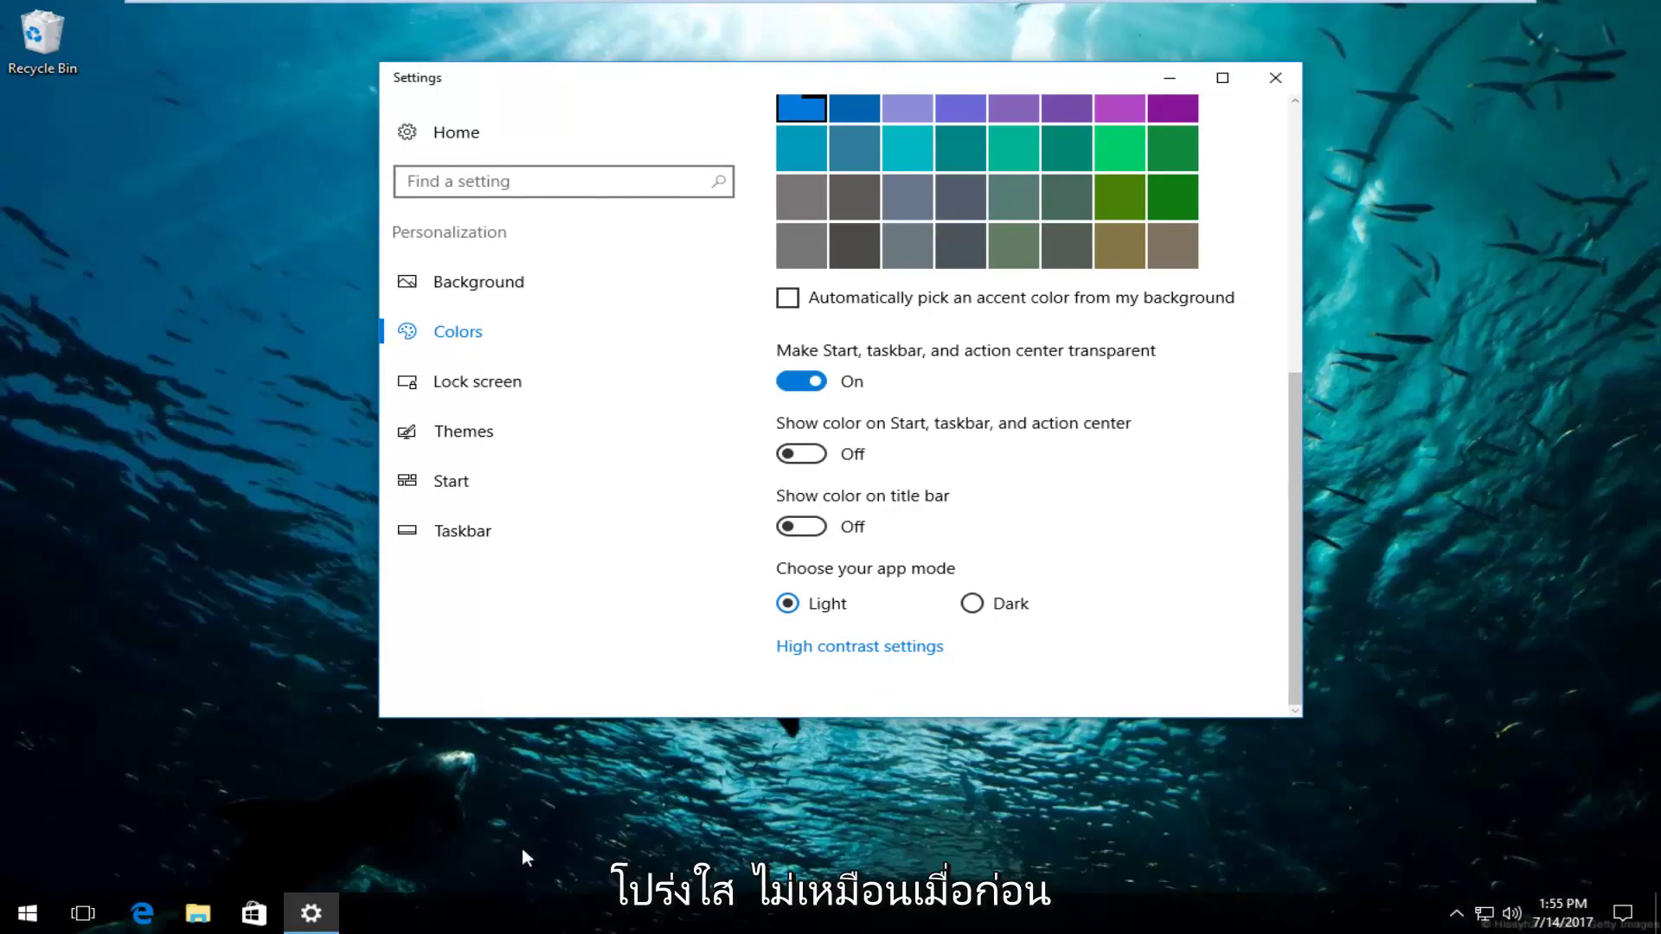
{"action": "left_click", "coordinate": [796, 392]}
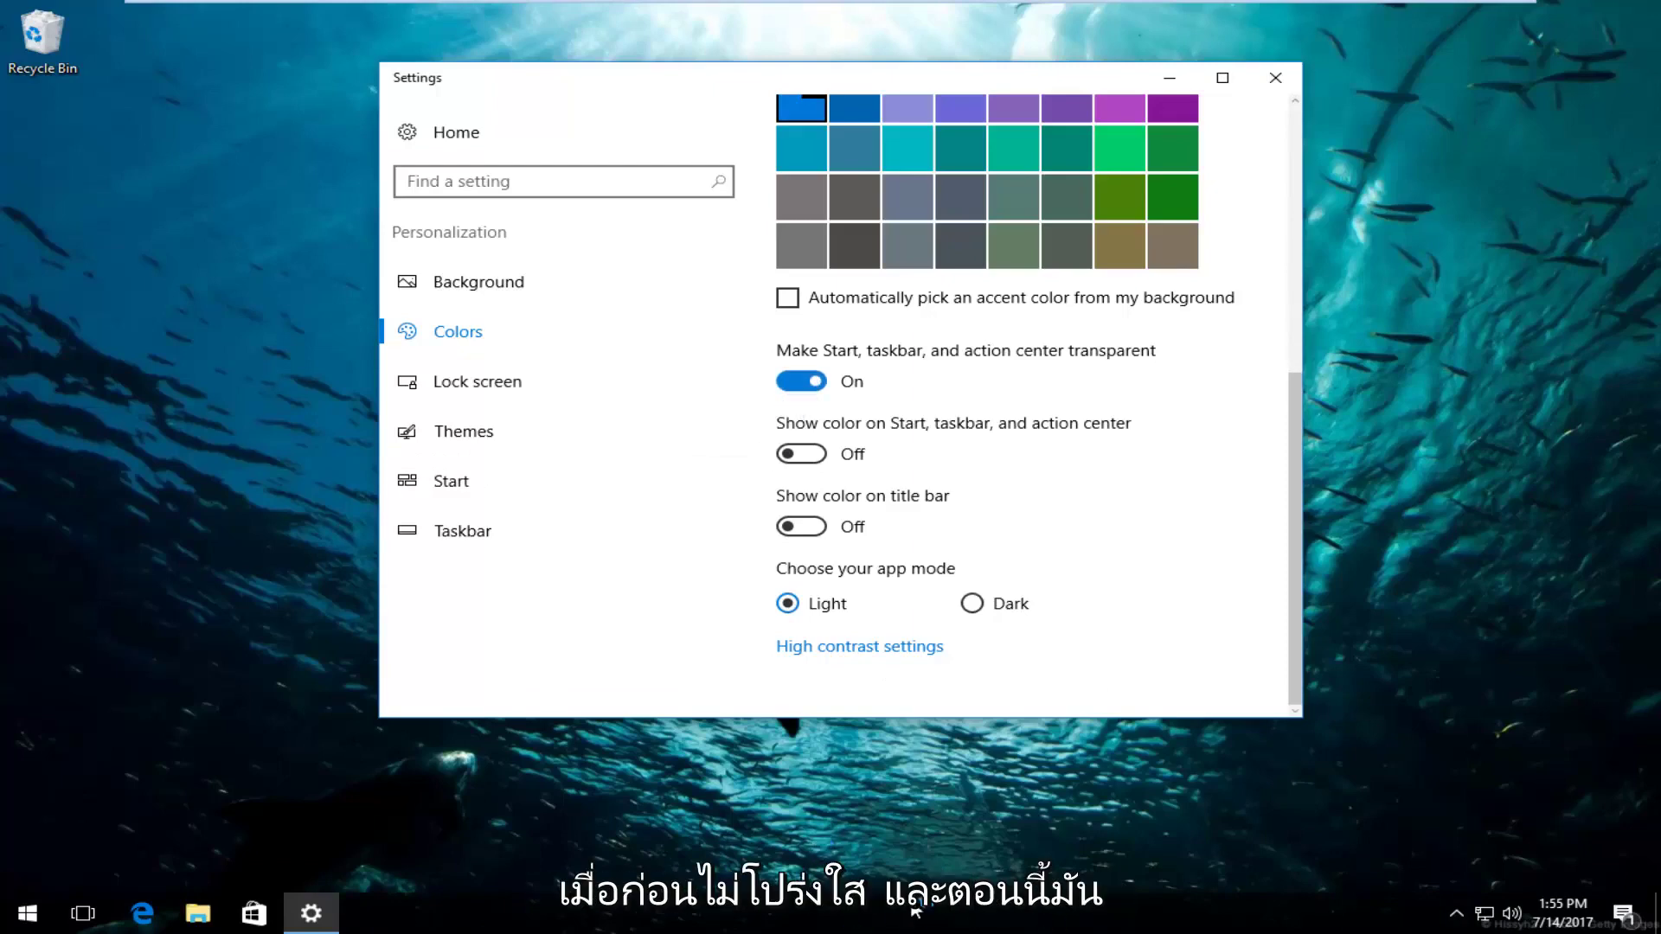
{"action": "left_click", "coordinate": [899, 524]}
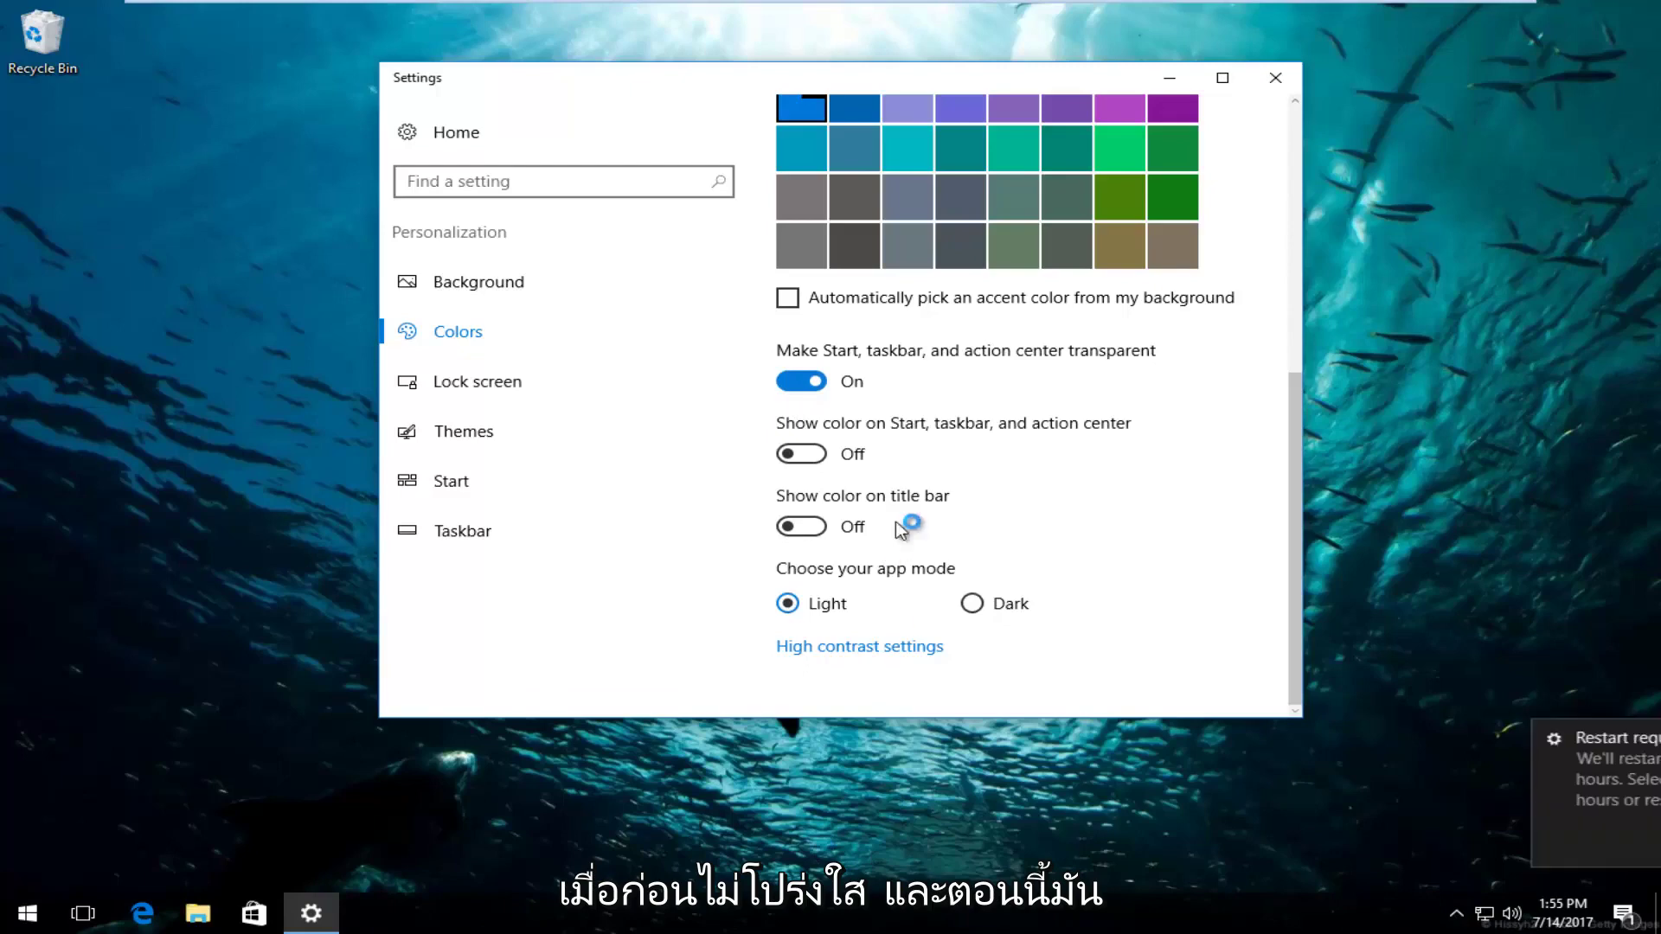
Dismiss the 'Restart required' notification and close the Settings window.
{"action": "left_click", "coordinate": [1642, 738]}
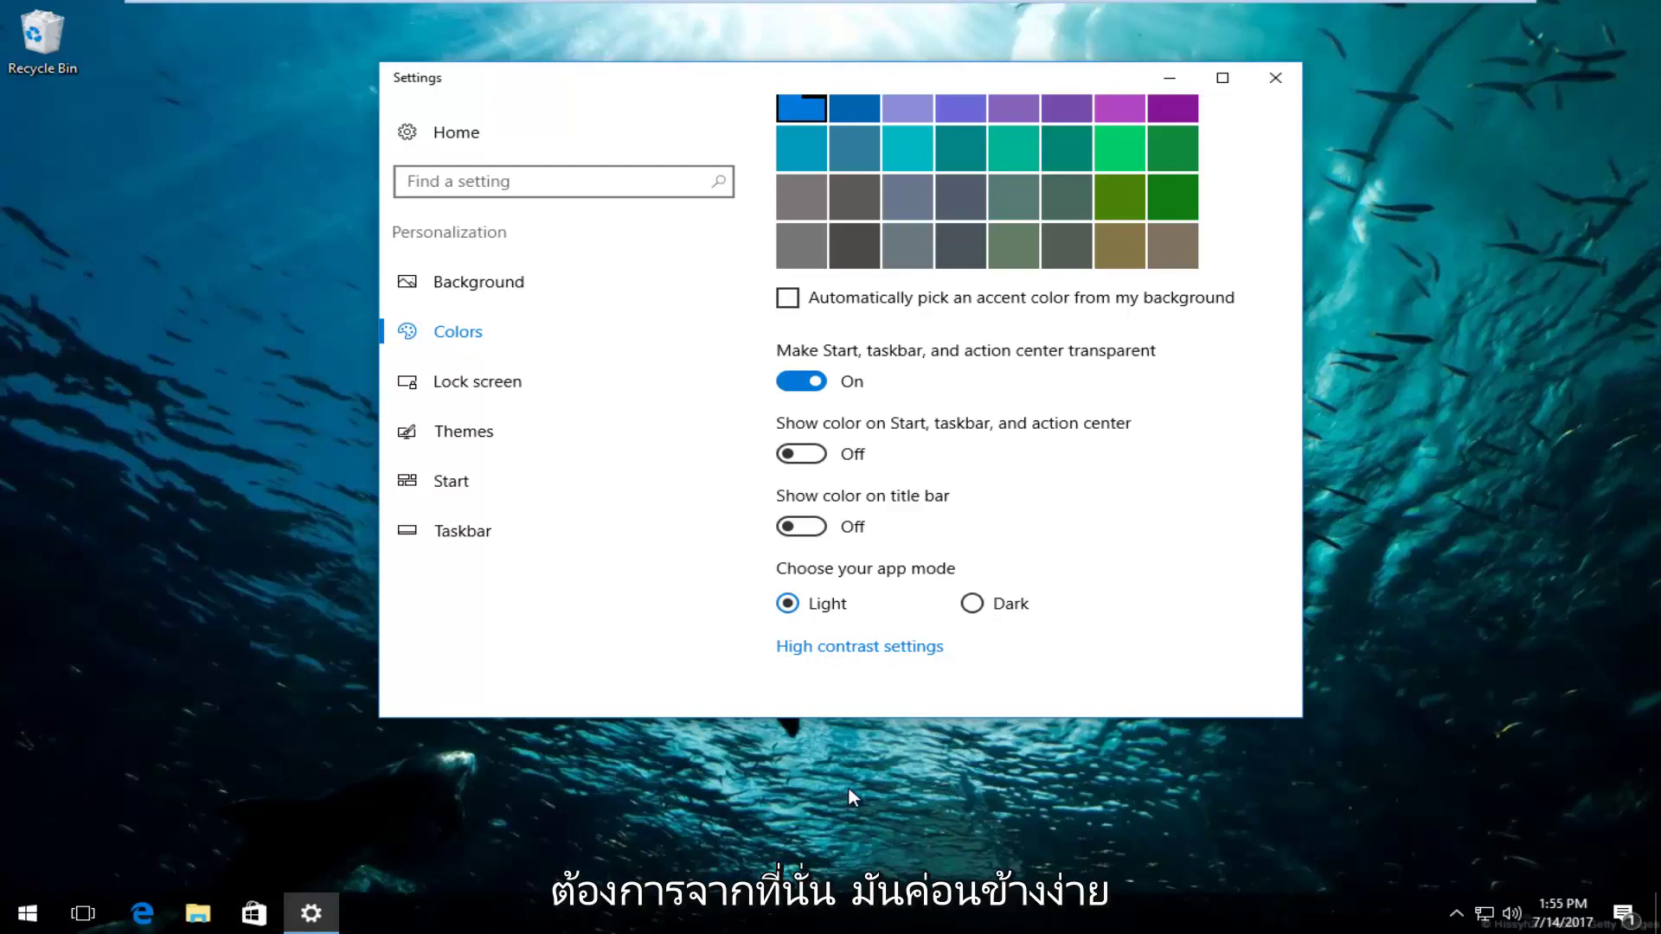
{"action": "left_click", "coordinate": [1284, 75]}
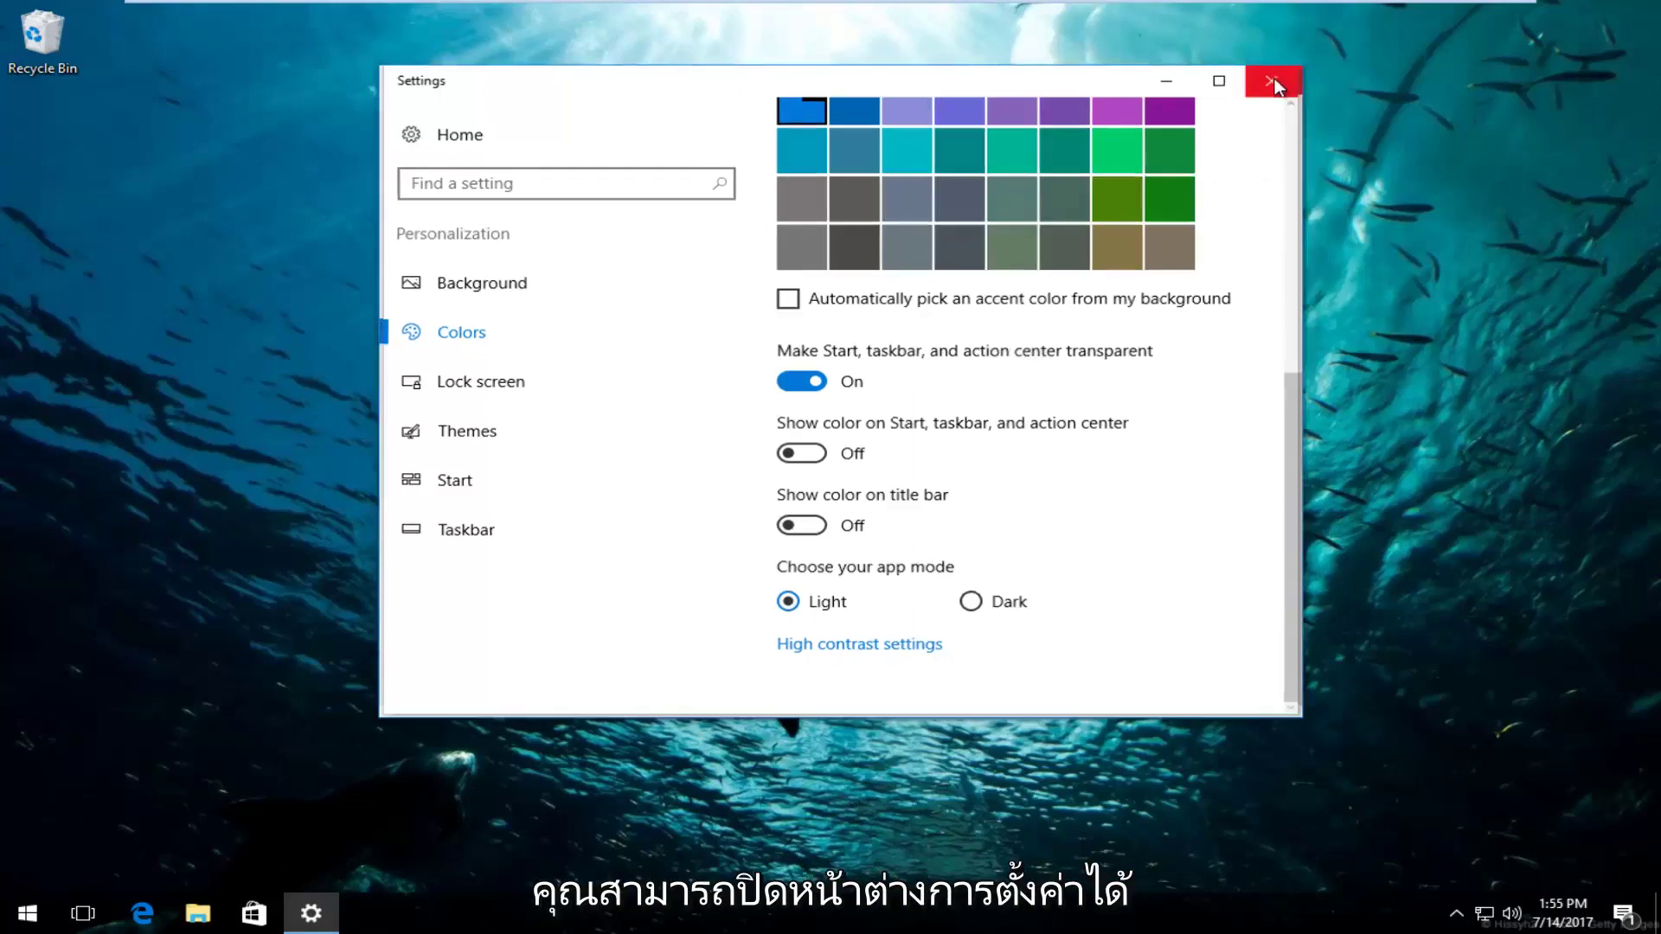